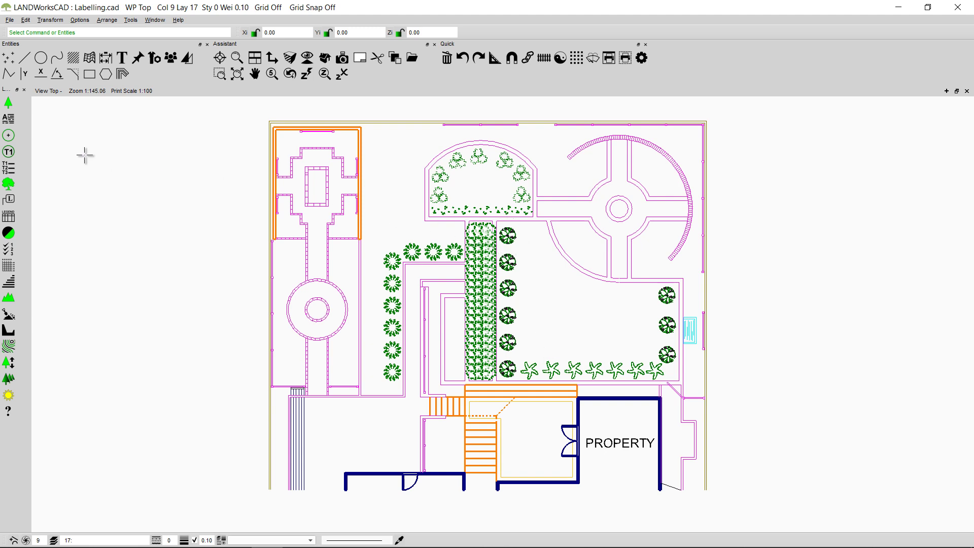
# - Start the Label Proposed Plant command on the Labelling.cad garden plan
pyautogui.click(8, 200)
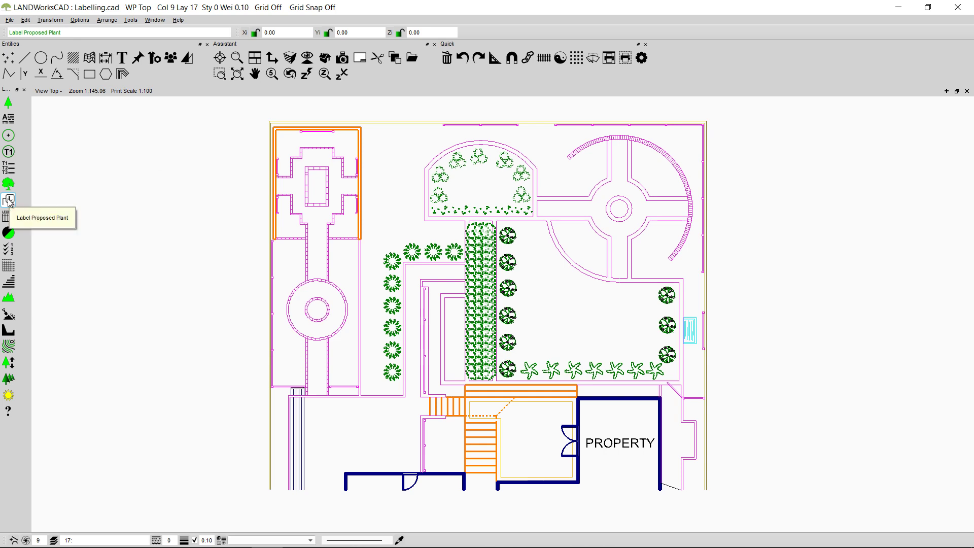
# - Turn on Bracket Quantity in the Label Proposed Plant options so the preview reads (1x) Acacia Adunca
pyautogui.click(9, 201)
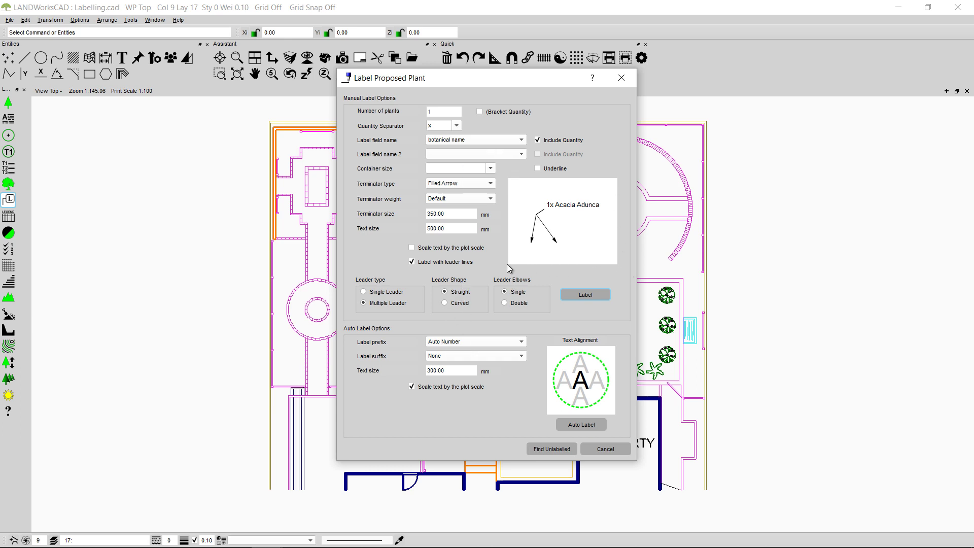
pyautogui.click(478, 111)
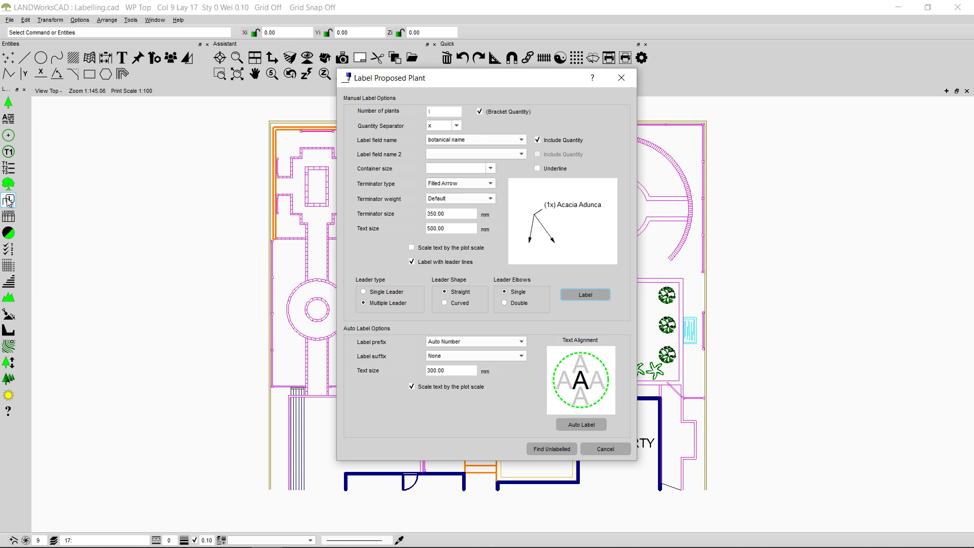
# - Switch Bracket Quantity off, leaving the label preview as 1x Acacia Adunca
pyautogui.click(481, 111)
pyautogui.click(481, 112)
pyautogui.click(478, 112)
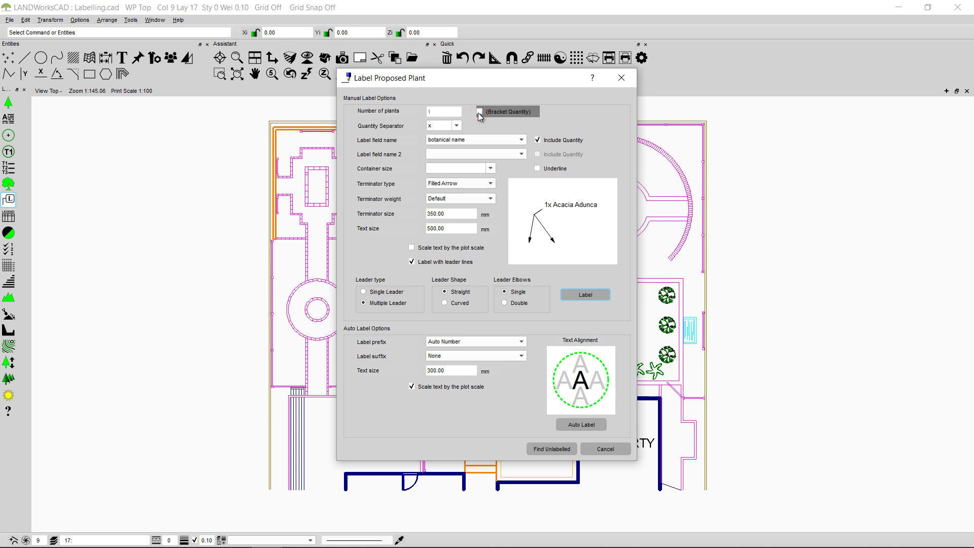
pyautogui.click(478, 112)
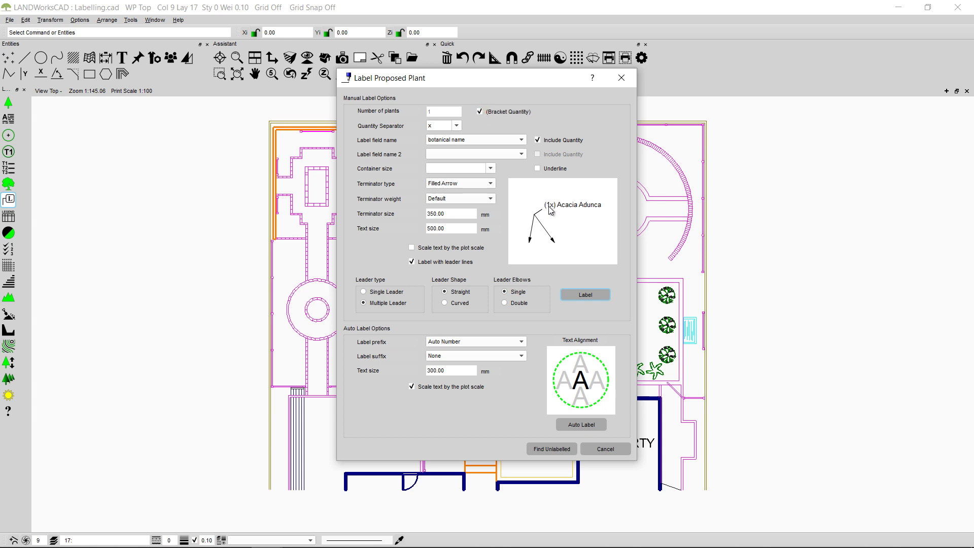
pyautogui.click(480, 113)
pyautogui.click(457, 125)
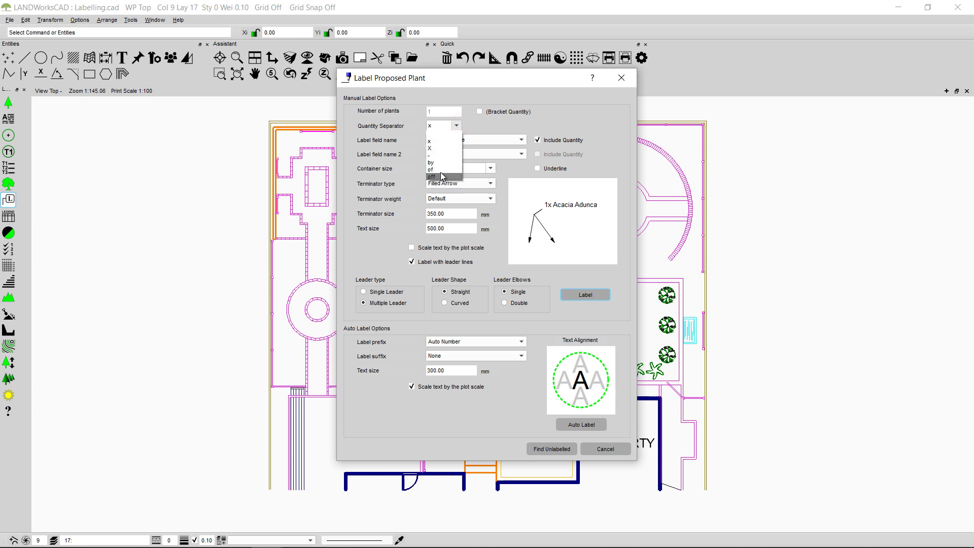
pyautogui.click(442, 134)
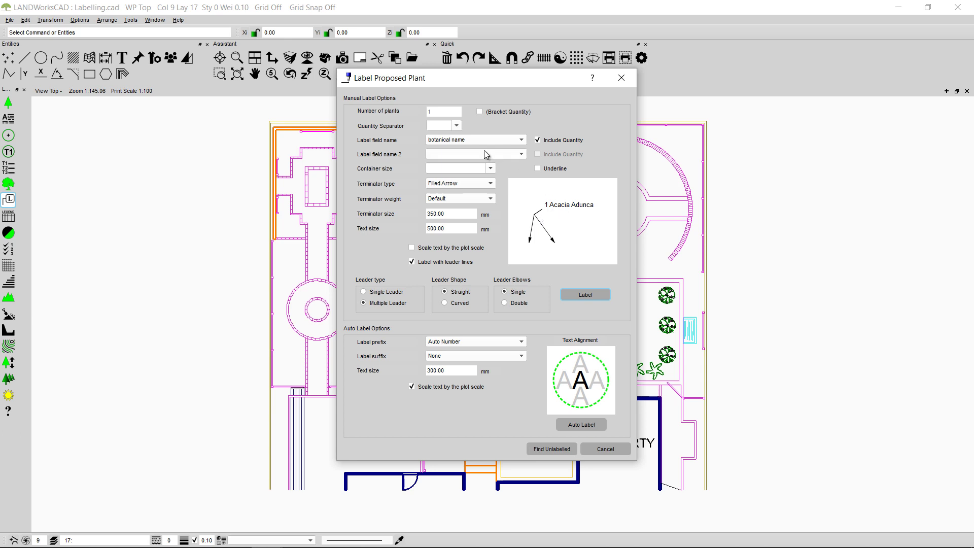
pyautogui.click(457, 126)
pyautogui.click(446, 143)
pyautogui.click(523, 140)
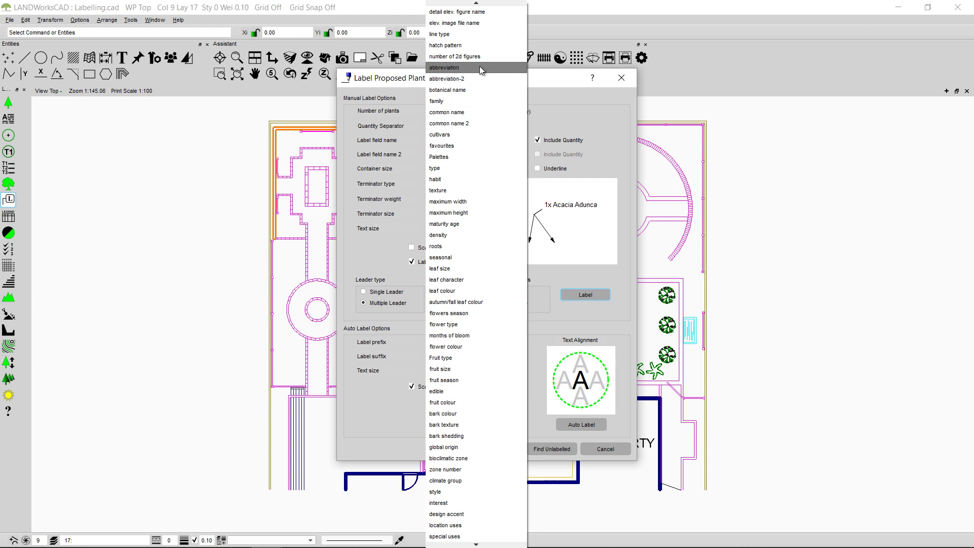
pyautogui.click(560, 117)
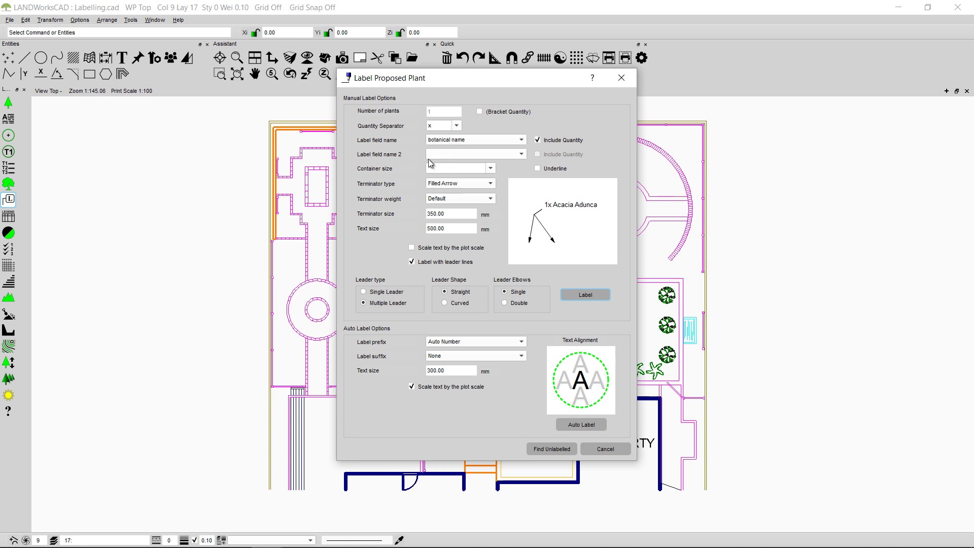
pyautogui.click(522, 155)
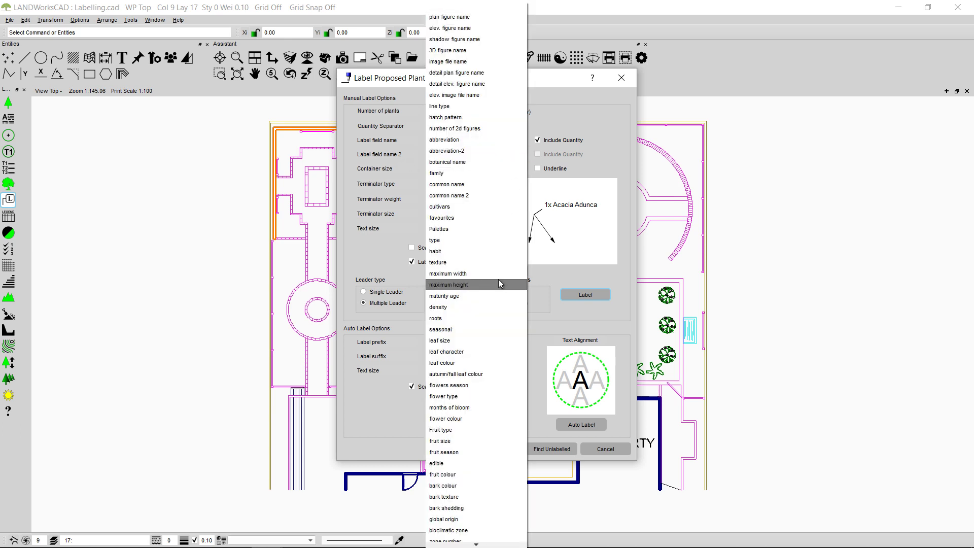
pyautogui.click(467, 137)
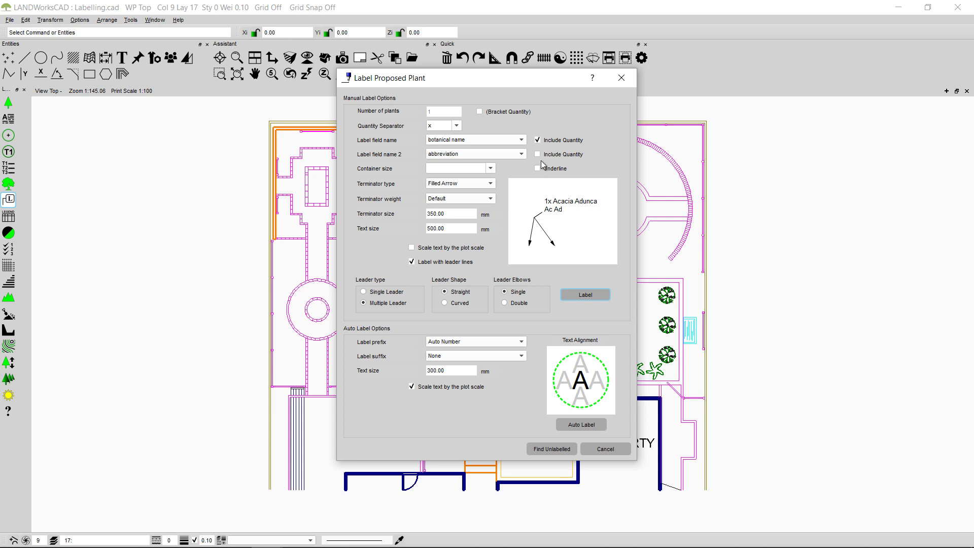
pyautogui.click(523, 155)
pyautogui.scroll(2, 487, 56)
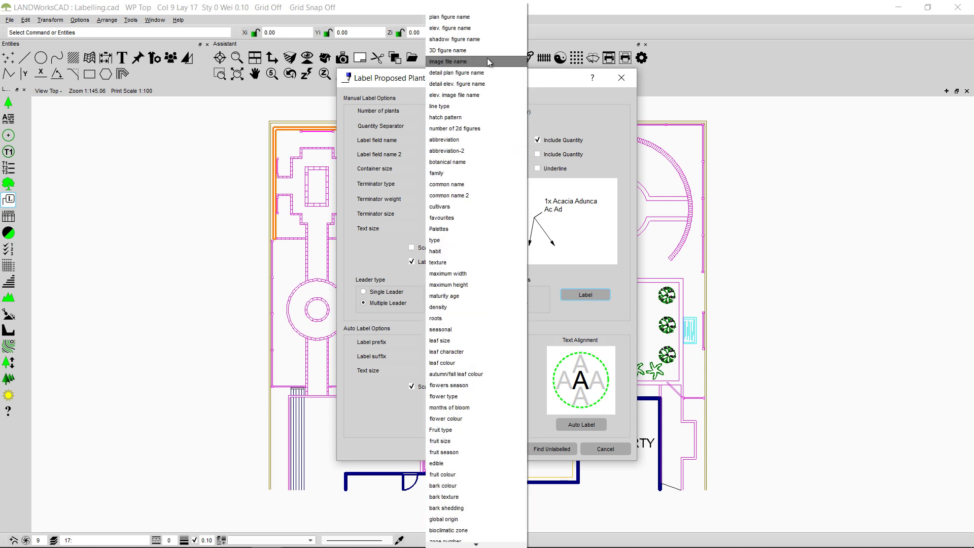
pyautogui.click(486, 7)
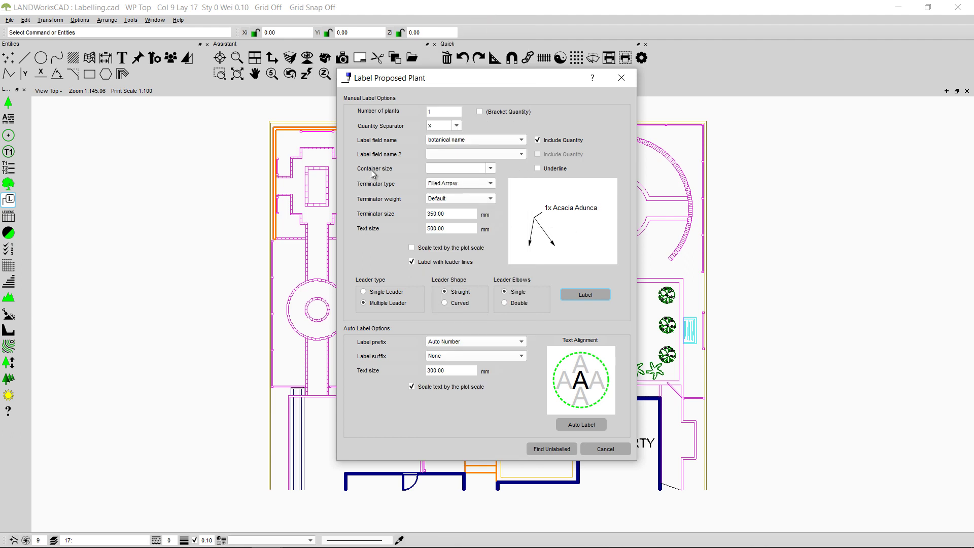
pyautogui.click(491, 170)
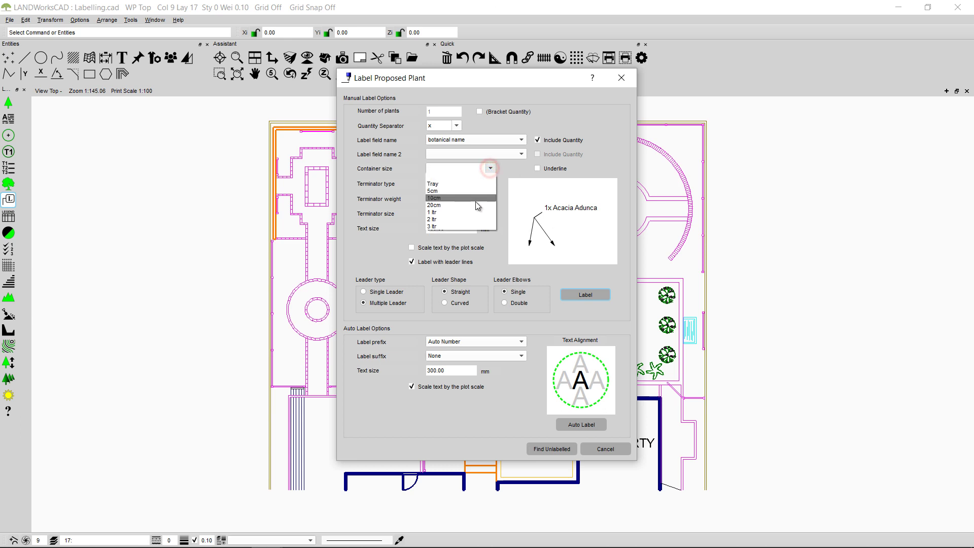
pyautogui.click(473, 205)
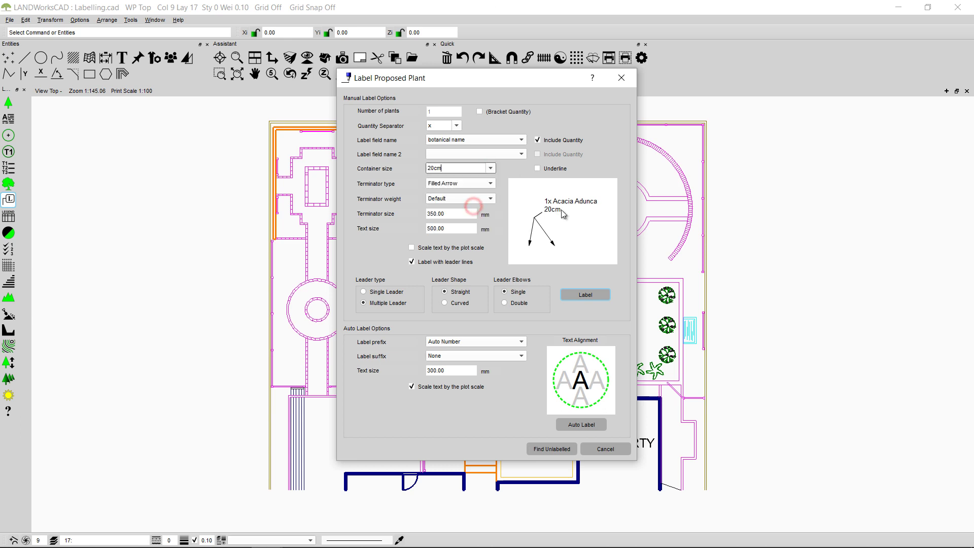
pyautogui.click(488, 169)
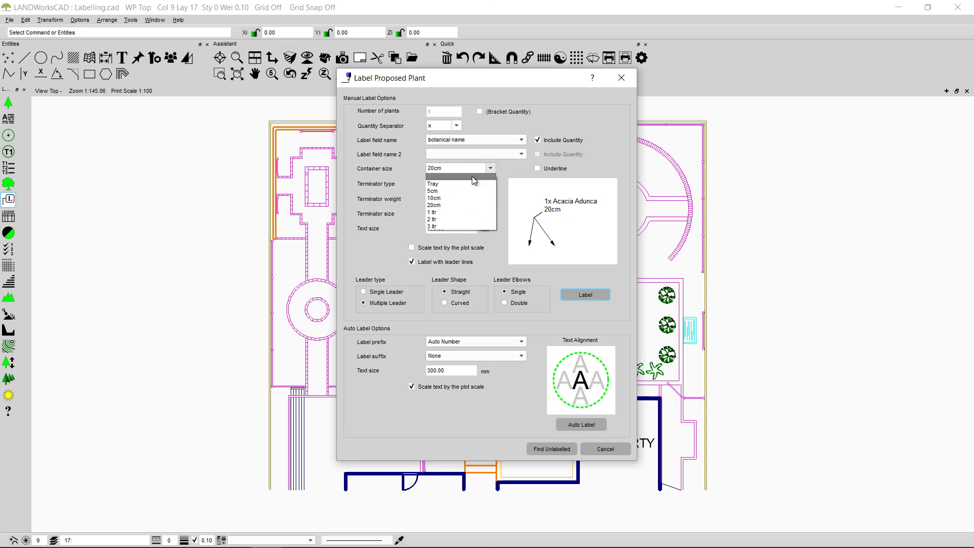
pyautogui.click(467, 177)
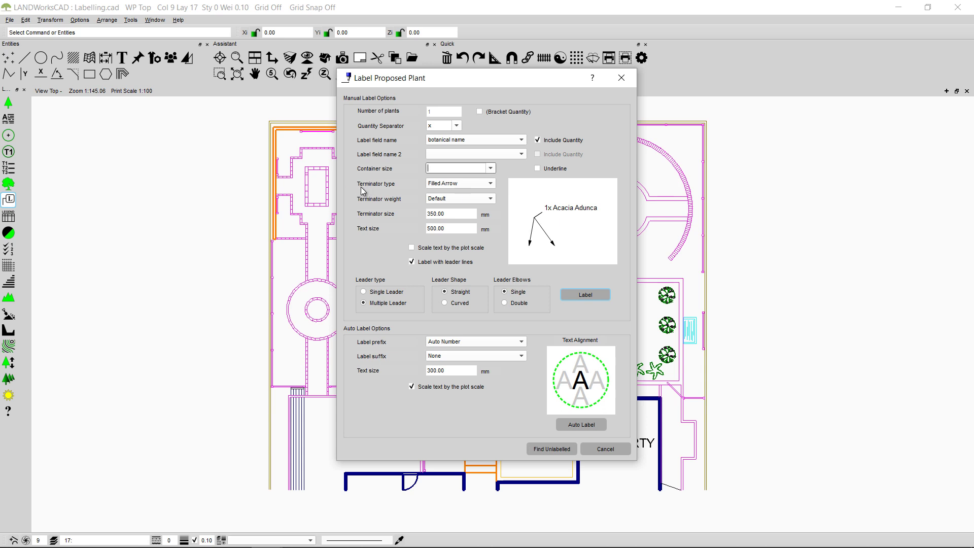
pyautogui.click(490, 183)
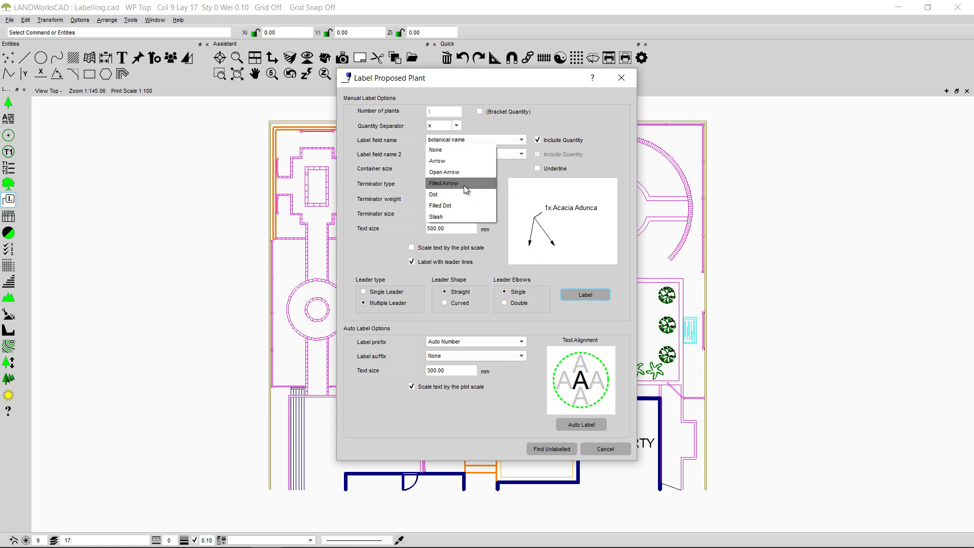
# - Try plain arrow, open arrow, filled arrow and small circle terminators on the leaders
pyautogui.click(458, 160)
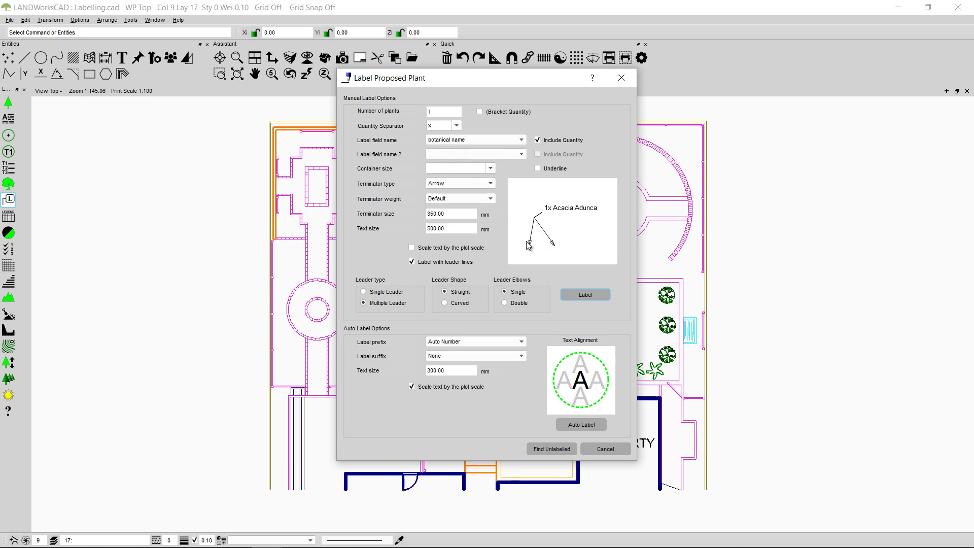
pyautogui.click(489, 183)
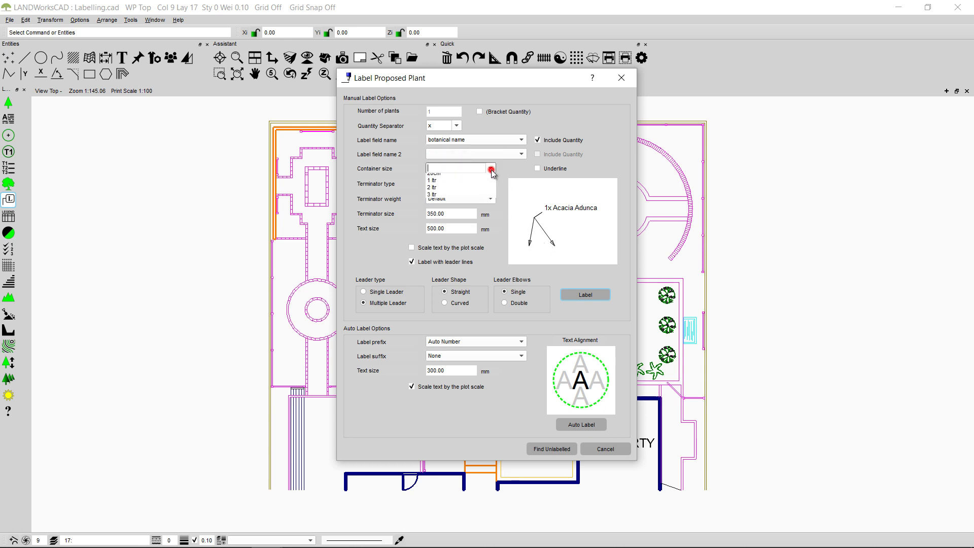
pyautogui.click(483, 196)
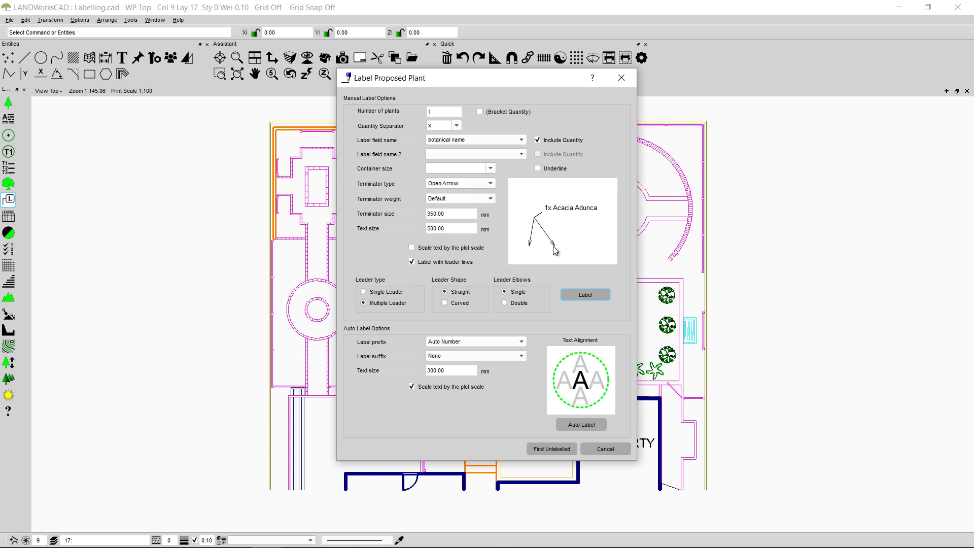
pyautogui.click(491, 184)
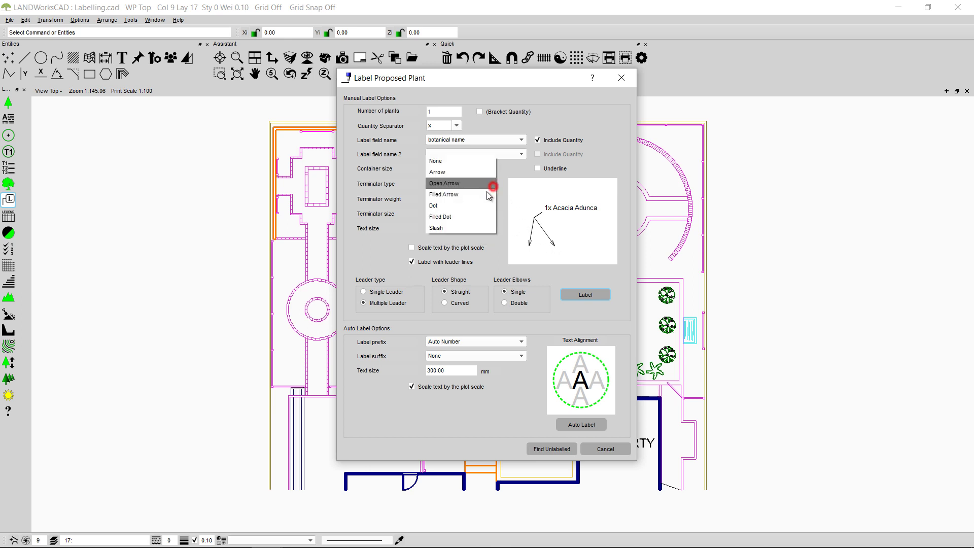
pyautogui.click(475, 196)
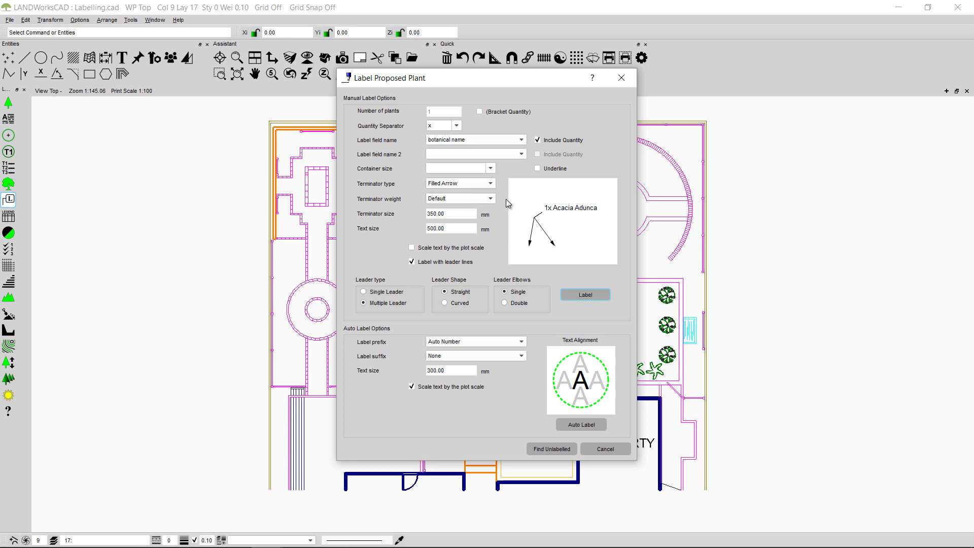
pyautogui.click(491, 184)
pyautogui.click(482, 202)
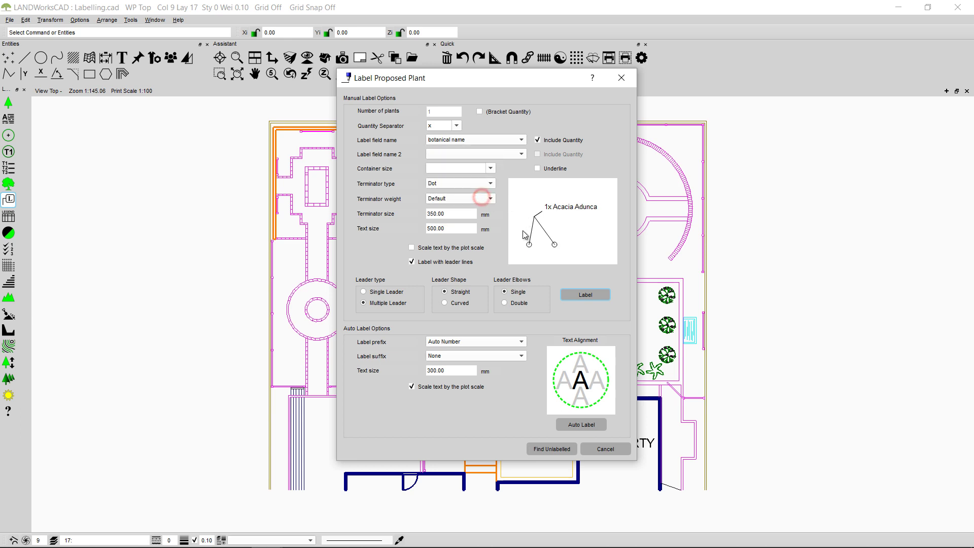
# - Compare filled dot and slash terminators, then settle on Filled Arrow
pyautogui.click(489, 184)
pyautogui.click(482, 196)
pyautogui.click(491, 183)
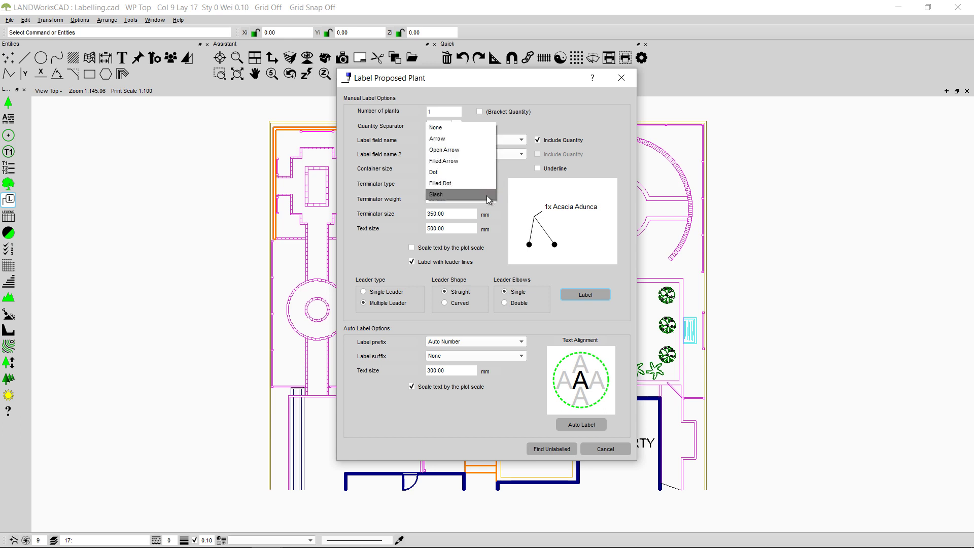
pyautogui.click(486, 196)
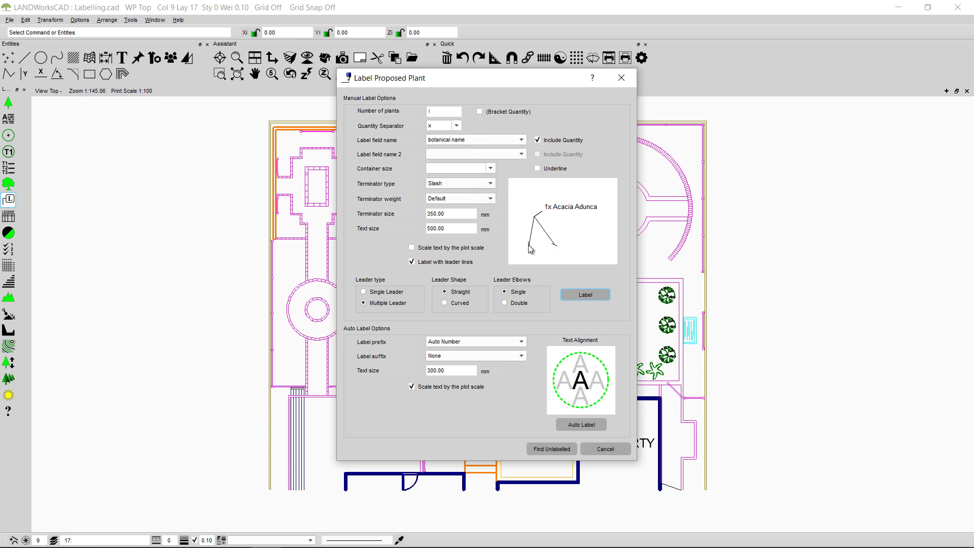
pyautogui.click(491, 184)
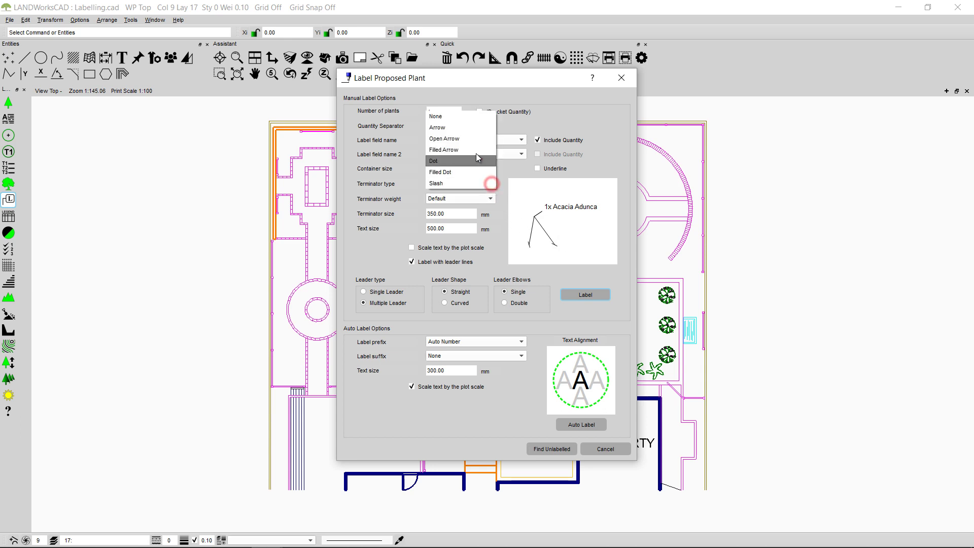
pyautogui.click(471, 150)
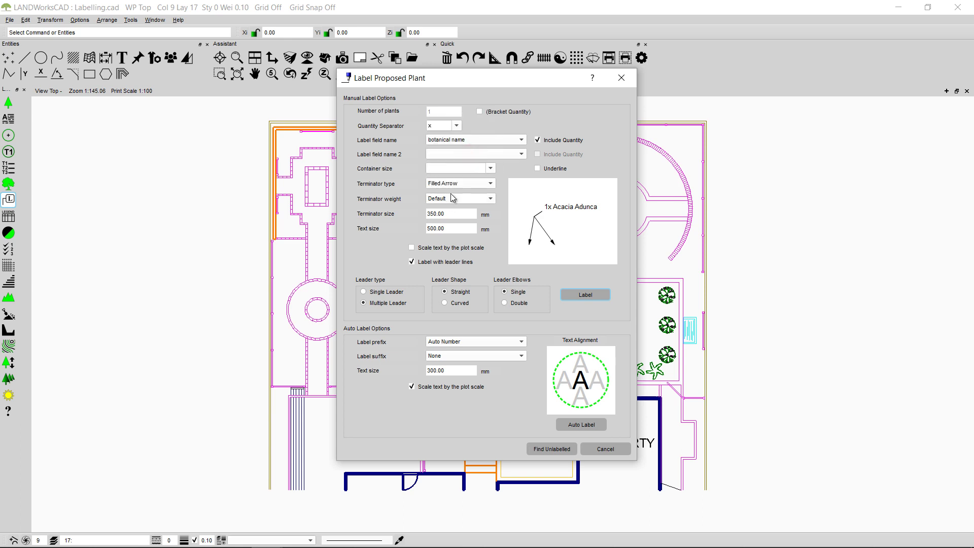
pyautogui.click(491, 199)
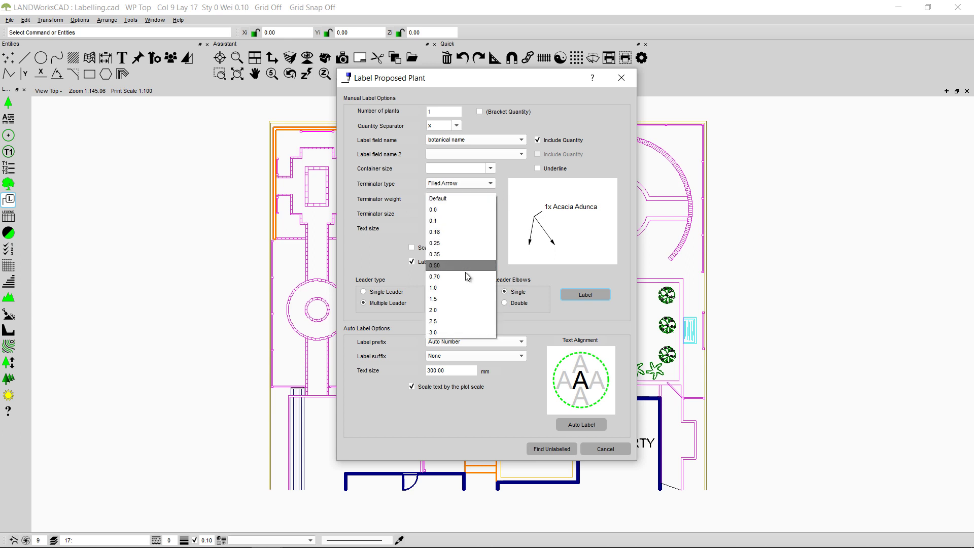
# - Leave the Terminator weight at Default
pyautogui.click(529, 247)
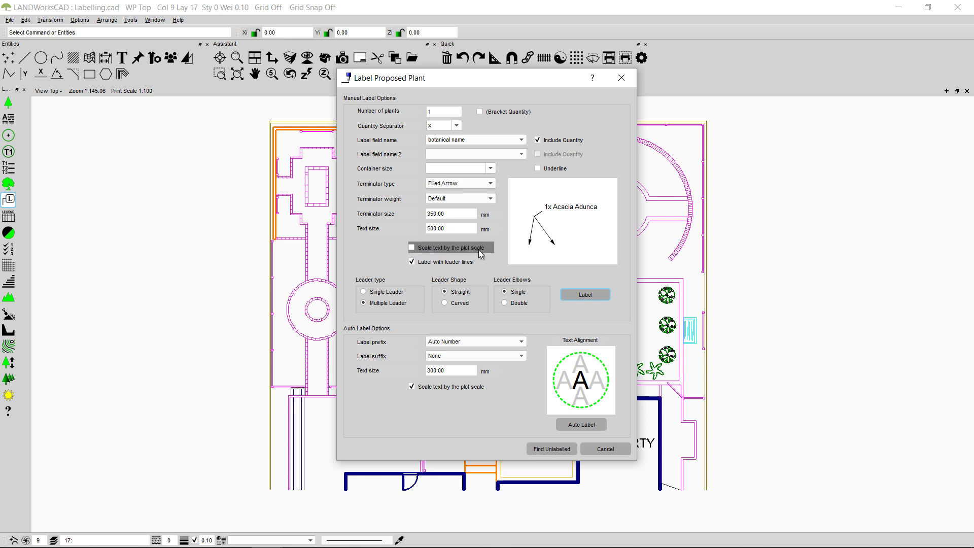
# - Keep leader lines on and set the leader type to Single Leader
pyautogui.click(412, 261)
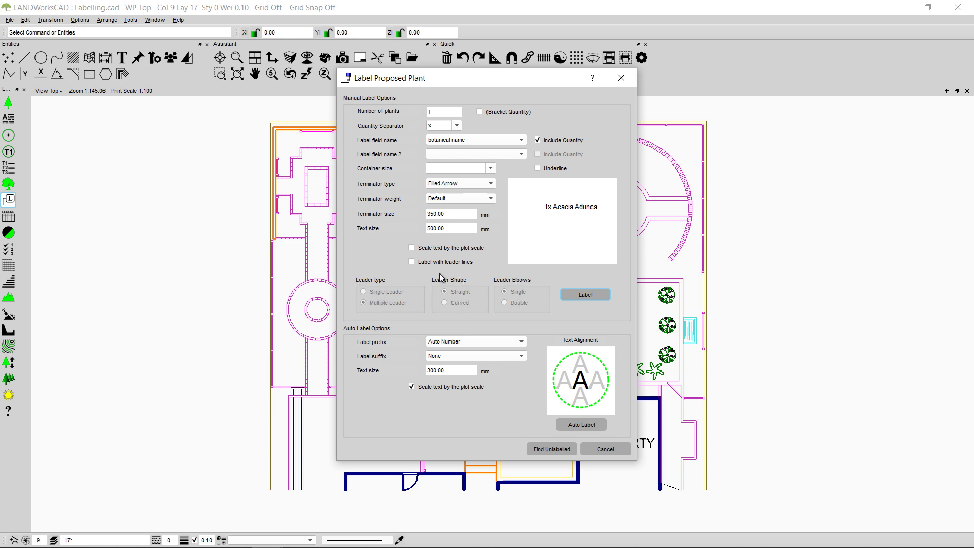
pyautogui.click(411, 262)
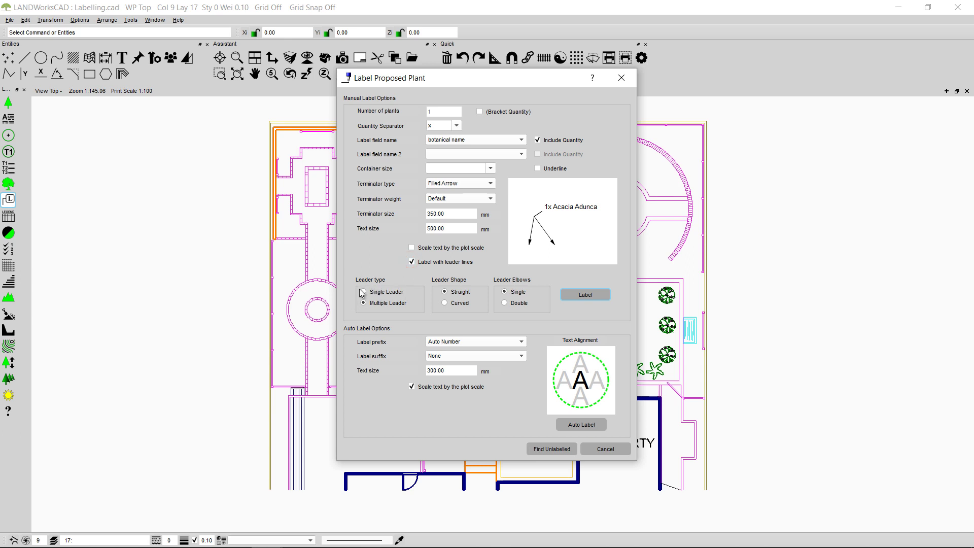
pyautogui.click(405, 293)
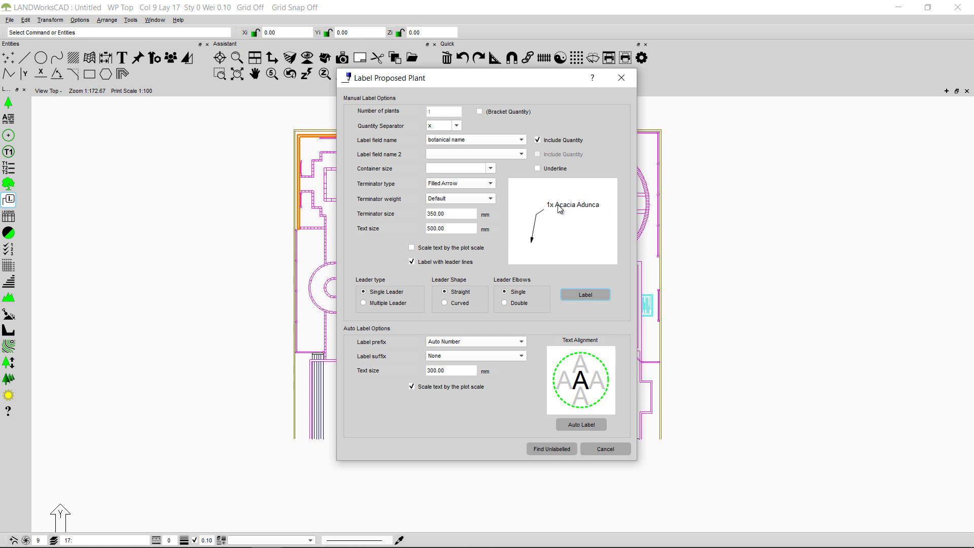
pyautogui.click(370, 302)
pyautogui.click(460, 293)
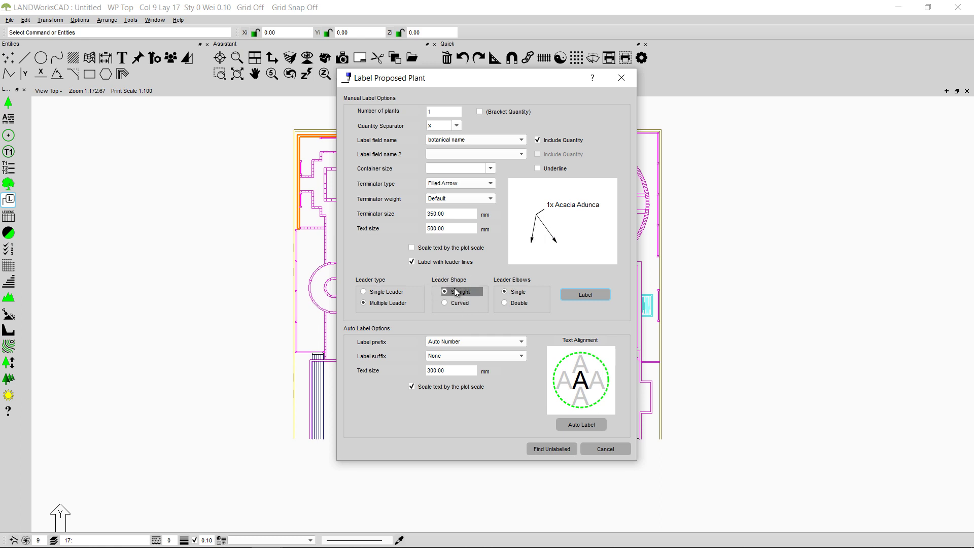
pyautogui.click(445, 303)
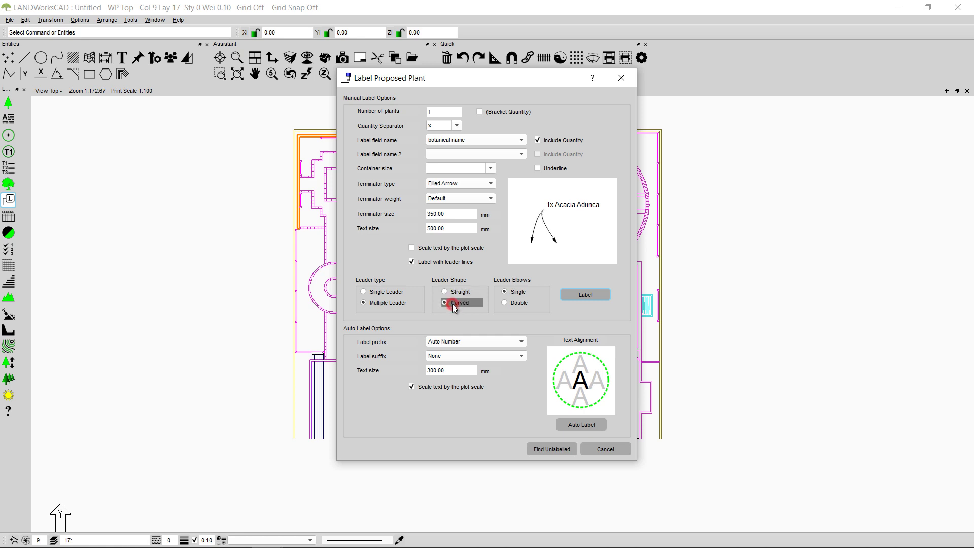
pyautogui.click(444, 291)
pyautogui.click(504, 304)
pyautogui.click(505, 291)
pyautogui.click(364, 291)
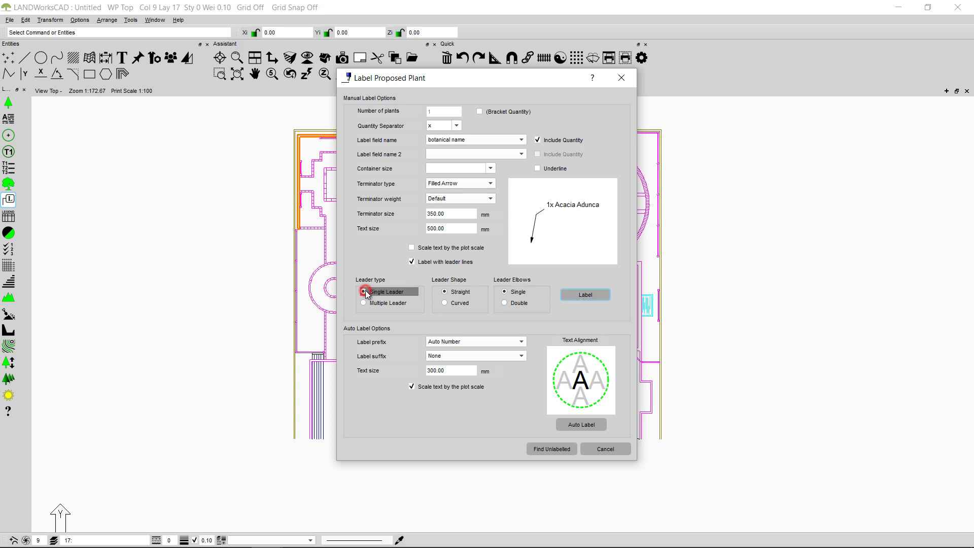
# - Label the top Malus Pumilla tree with a single-leader '1 x Malus Pumilla' label
pyautogui.click(606, 297)
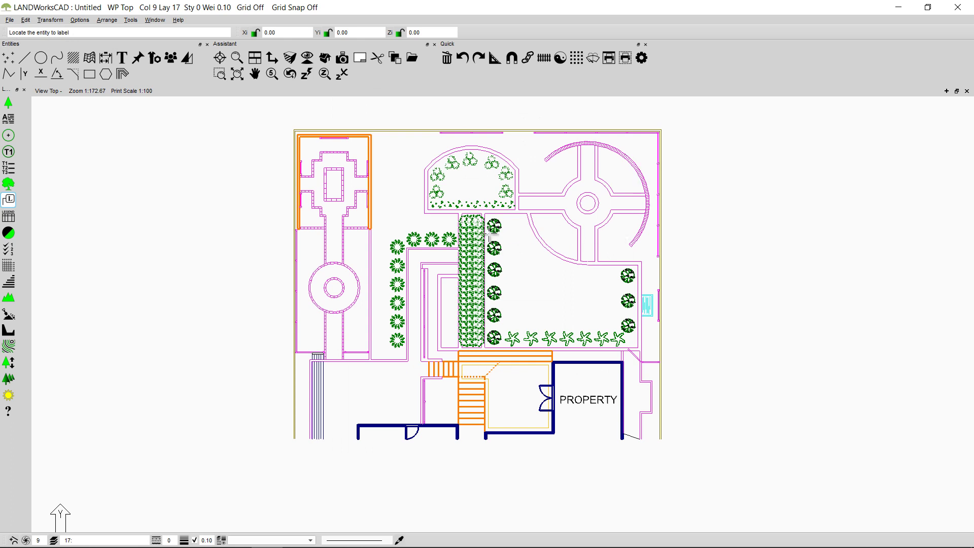
pyautogui.click(496, 225)
pyautogui.scroll(5, 496, 226)
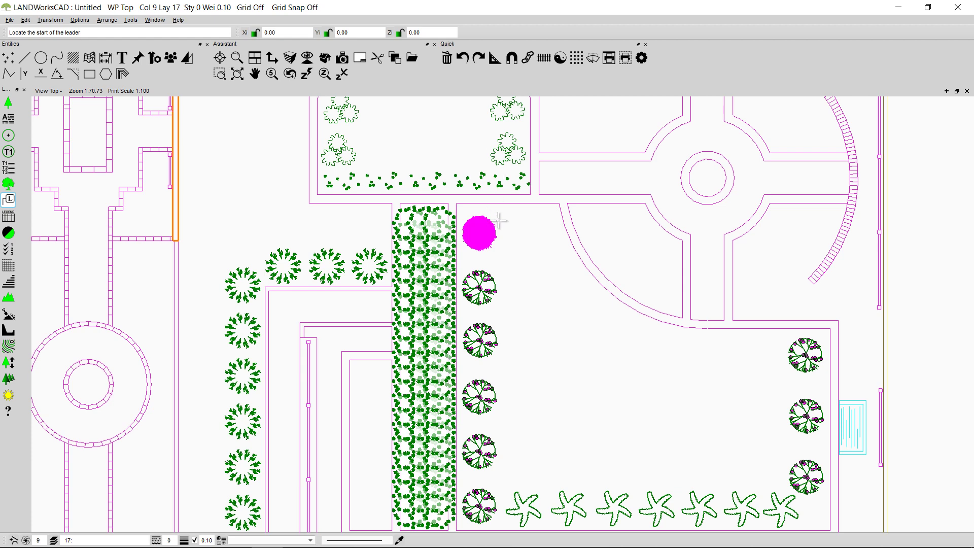
pyautogui.click(499, 246)
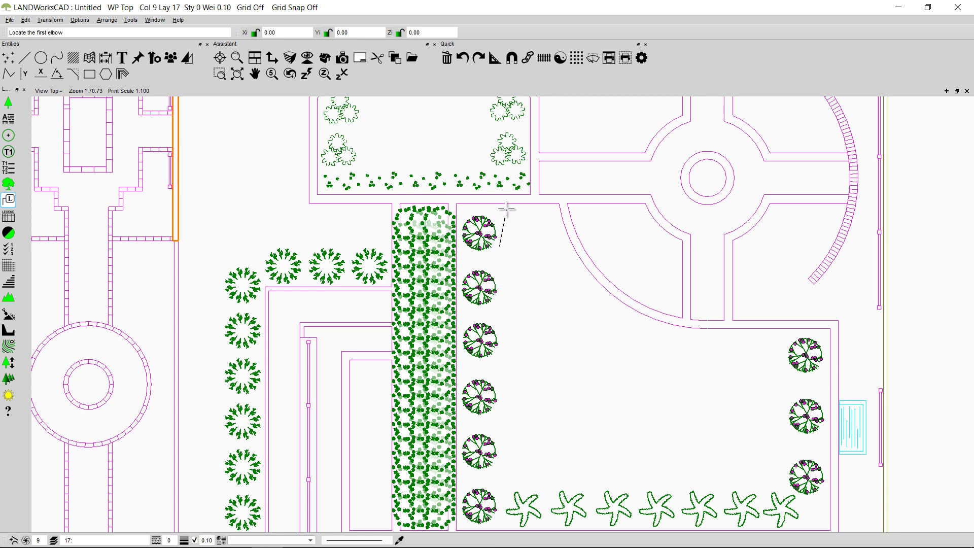
pyautogui.click(525, 248)
pyautogui.click(525, 273)
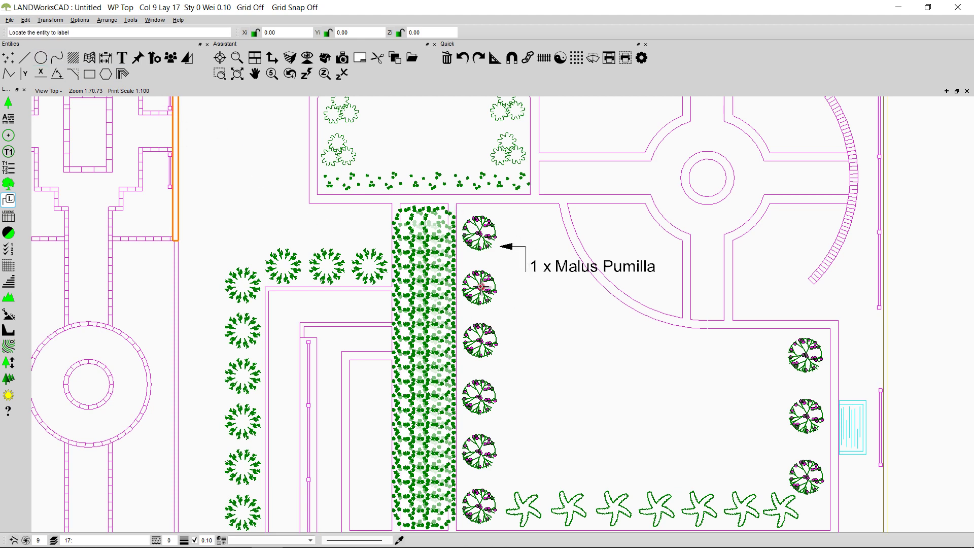
# - Give the second Malus Pumilla tree its own '1 x Malus Pumilla' leader label
pyautogui.click(480, 287)
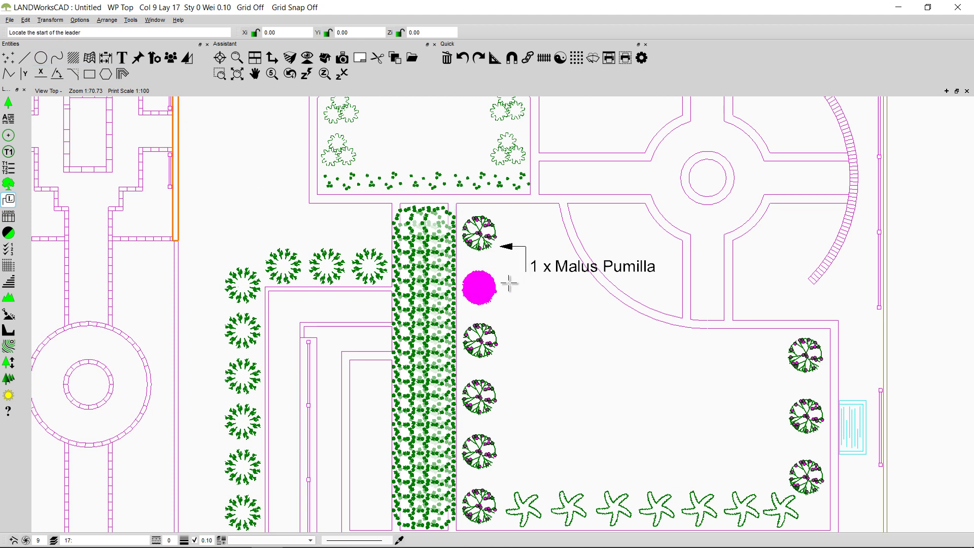
pyautogui.click(527, 282)
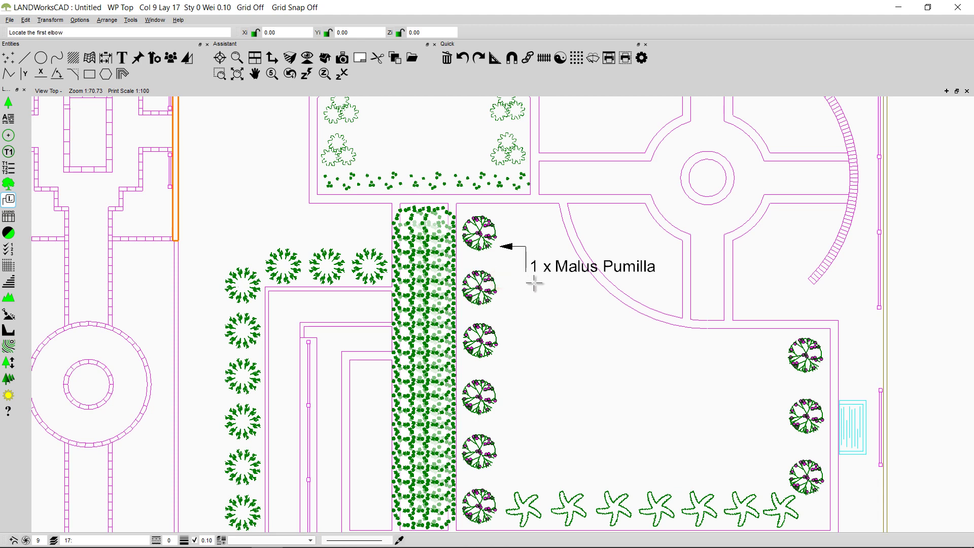
pyautogui.click(524, 279)
pyautogui.click(528, 312)
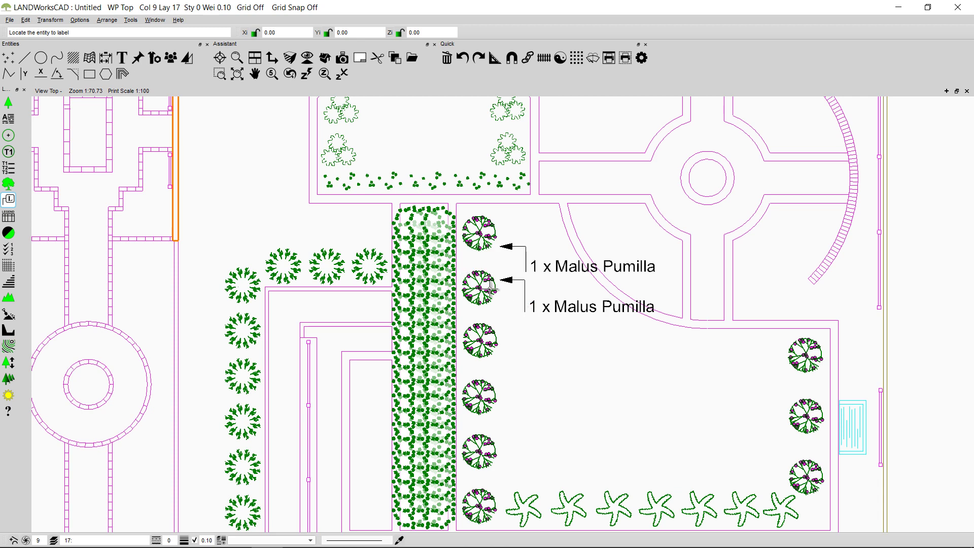
pyautogui.click(7, 201)
# - Switch to Multiple Leader and label the third Malus Pumilla tree
pyautogui.click(7, 201)
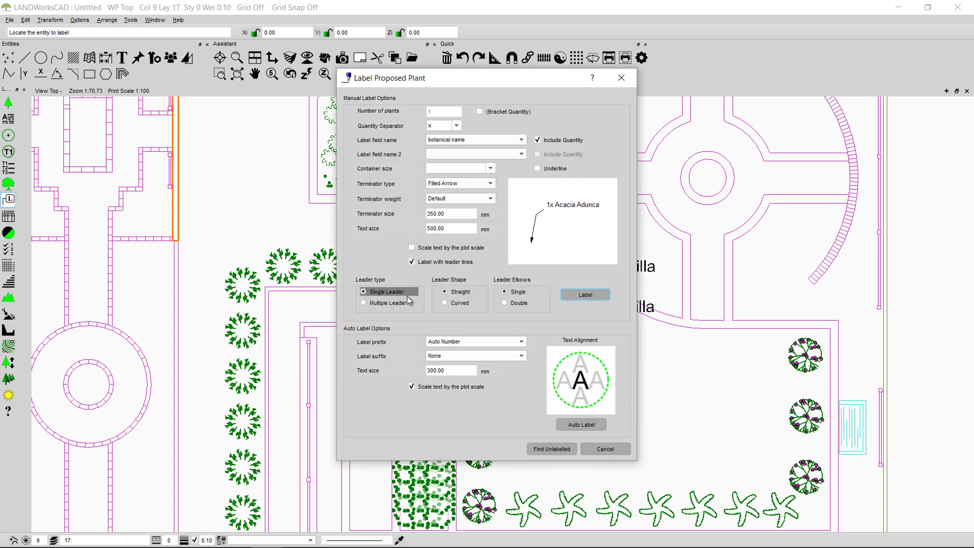
pyautogui.click(371, 303)
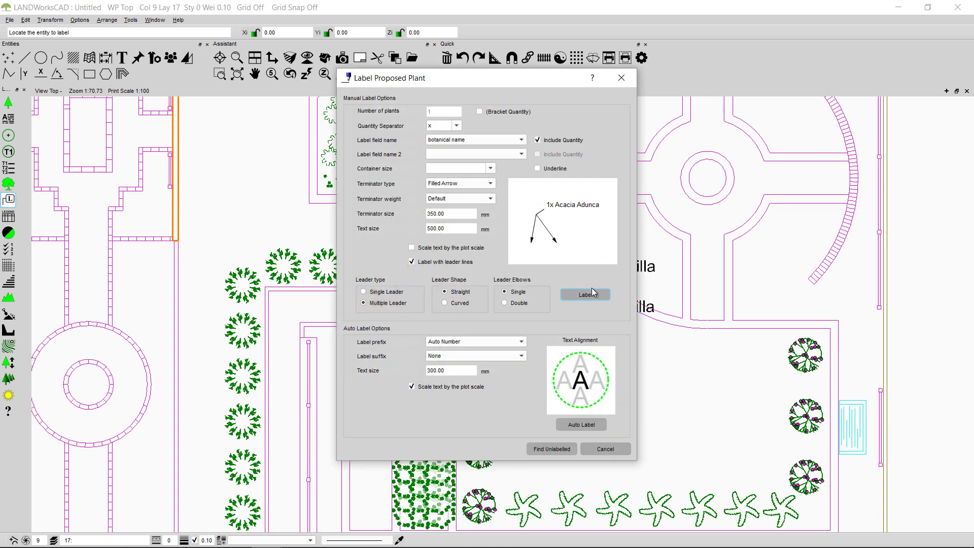
pyautogui.click(586, 294)
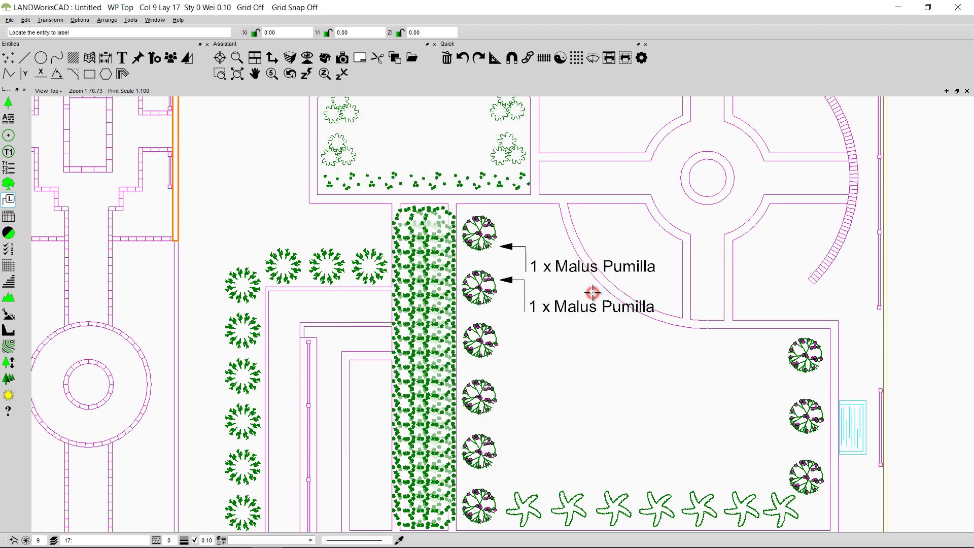
pyautogui.click(492, 340)
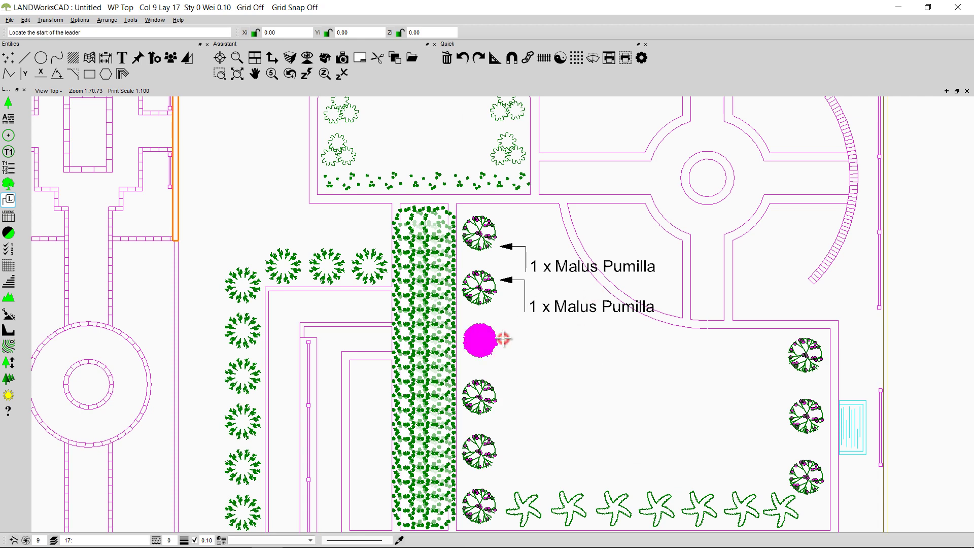
pyautogui.click(521, 339)
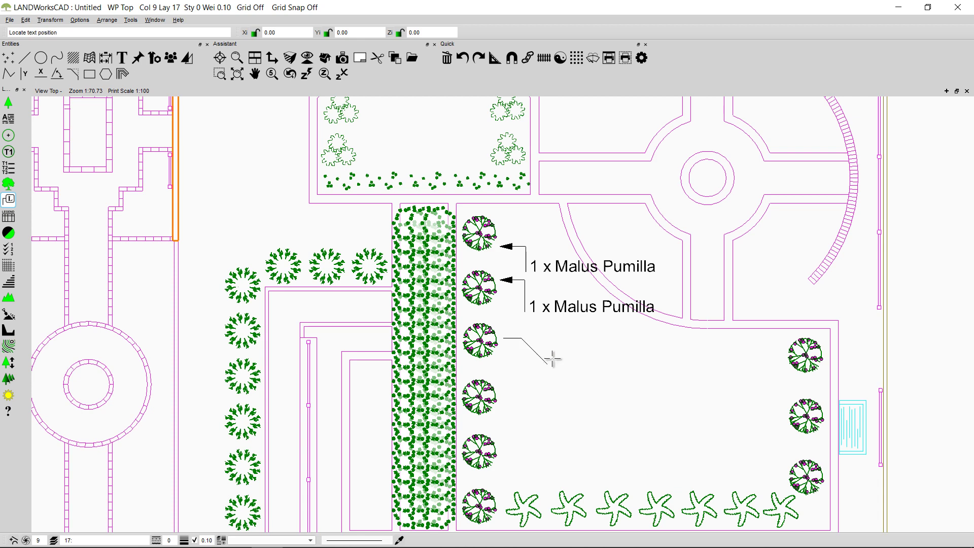
pyautogui.click(552, 359)
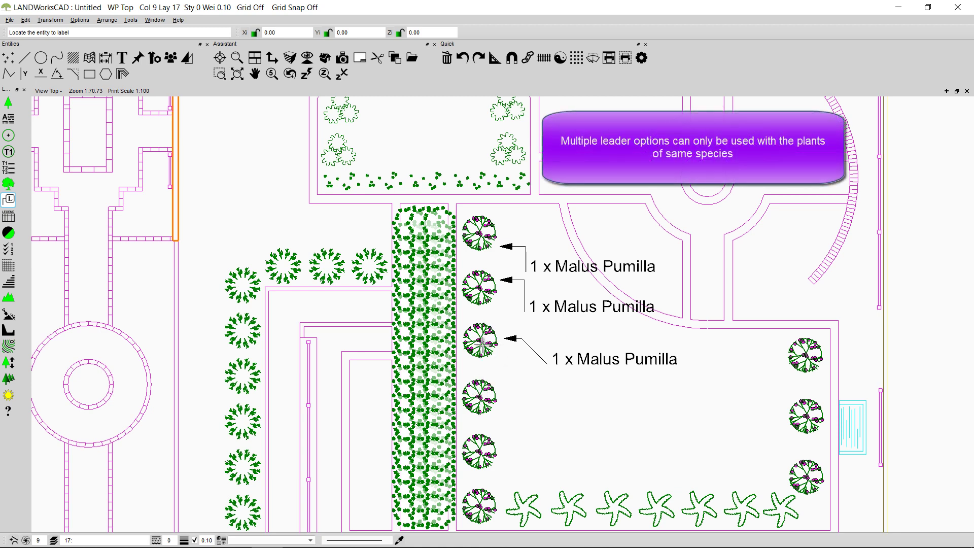
# - Add a second leader to the fourth tree so the label reads 2 x Malus Pumilla
pyautogui.click(478, 387)
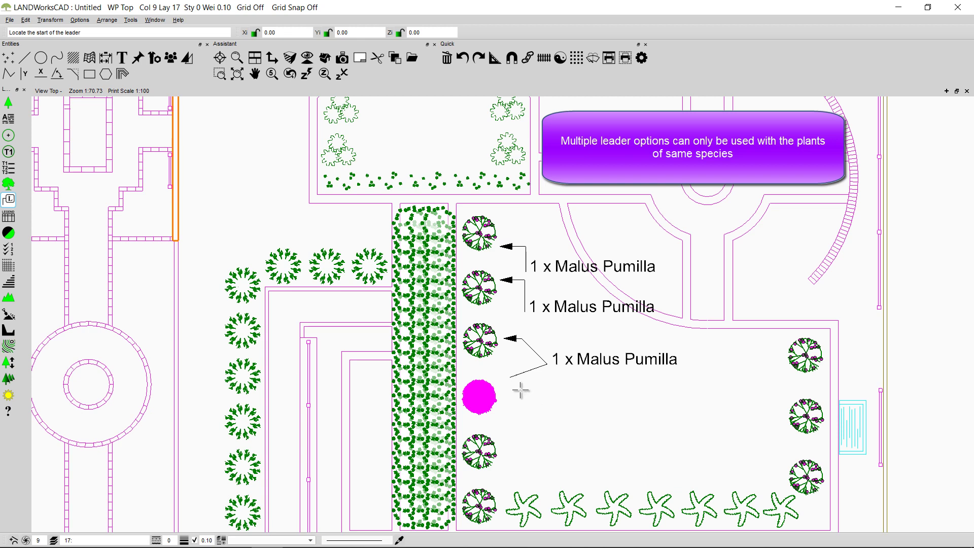
pyautogui.click(546, 362)
pyautogui.click(496, 402)
pyautogui.click(523, 389)
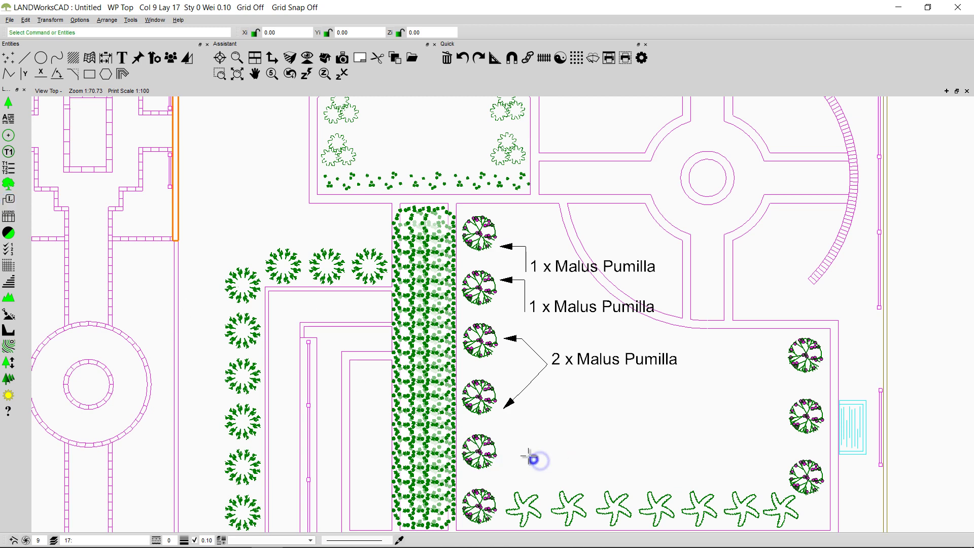
# - Select the fifth and sixth Malus Pumilla plants and place one single-leader '2 x Malus Pumilla' label
pyautogui.click(475, 452)
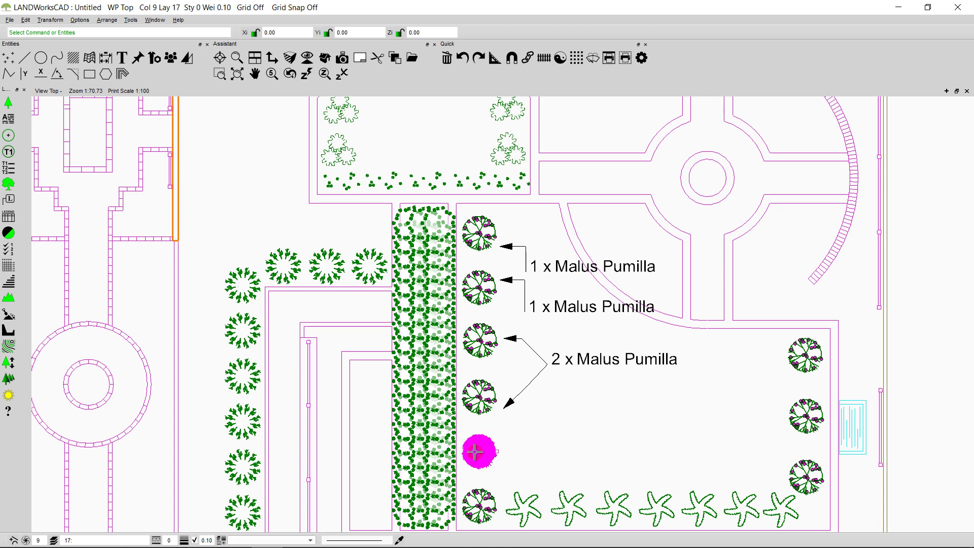
pyautogui.click(482, 504)
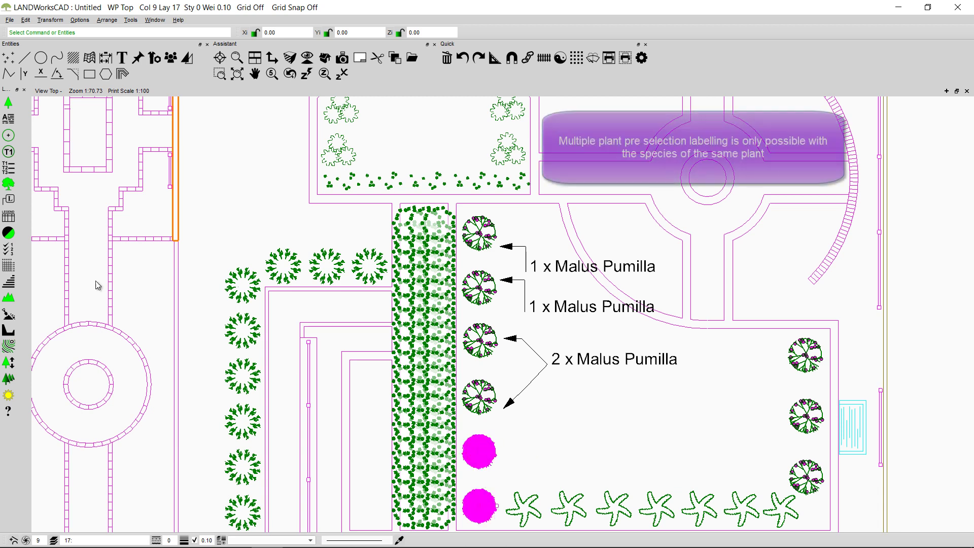
pyautogui.click(8, 199)
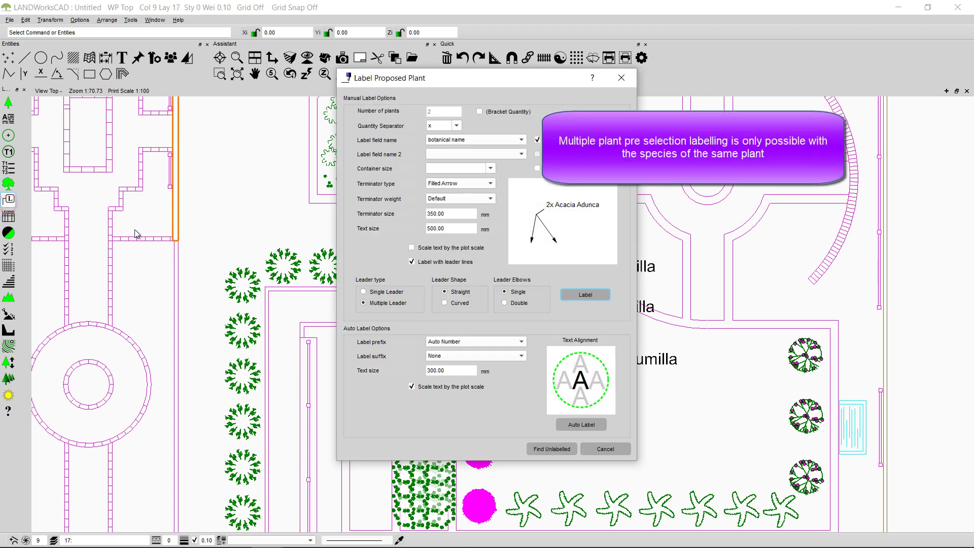
pyautogui.click(365, 292)
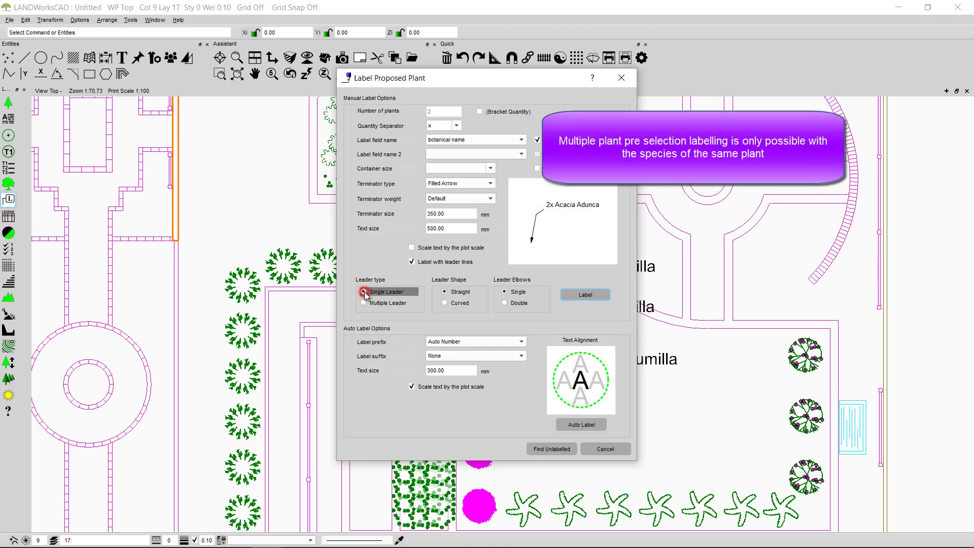
pyautogui.click(572, 294)
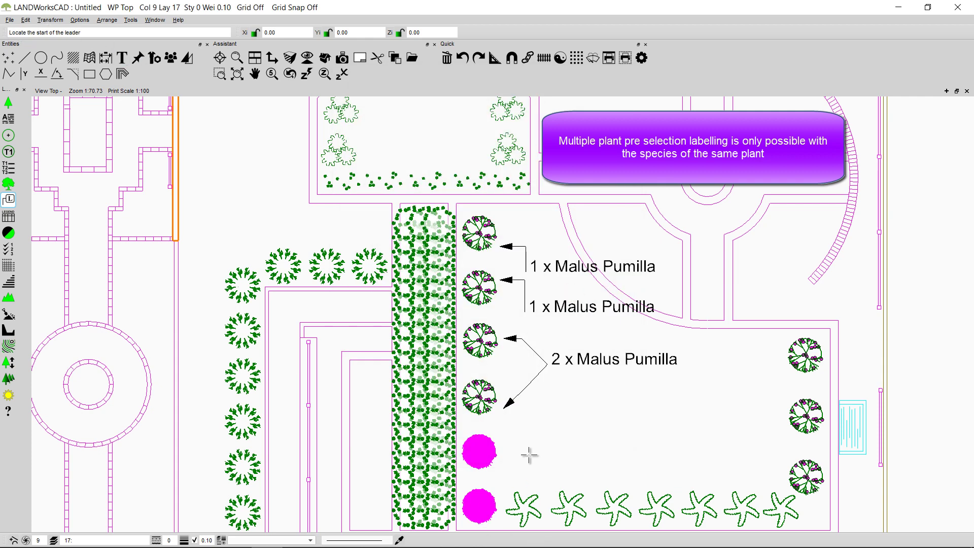
pyautogui.click(504, 442)
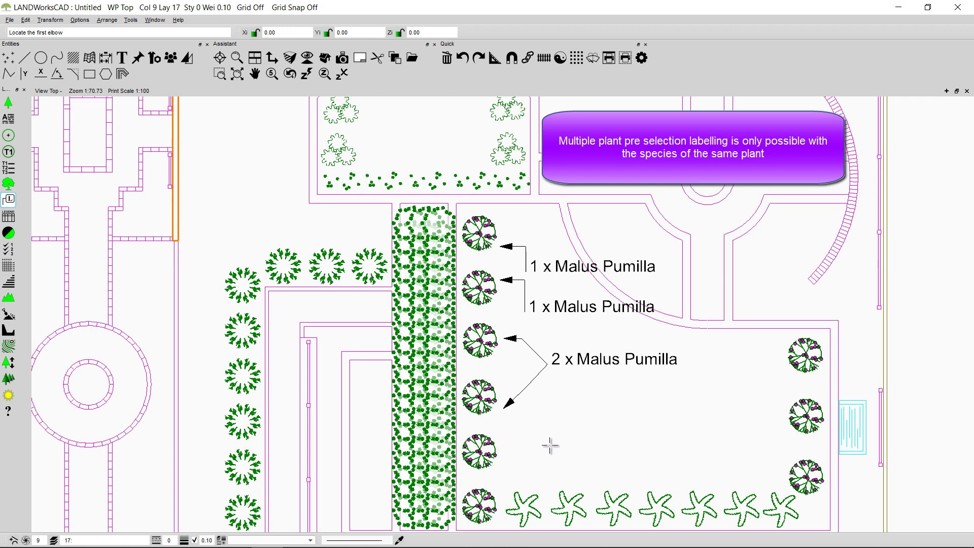
pyautogui.click(546, 441)
pyautogui.click(581, 449)
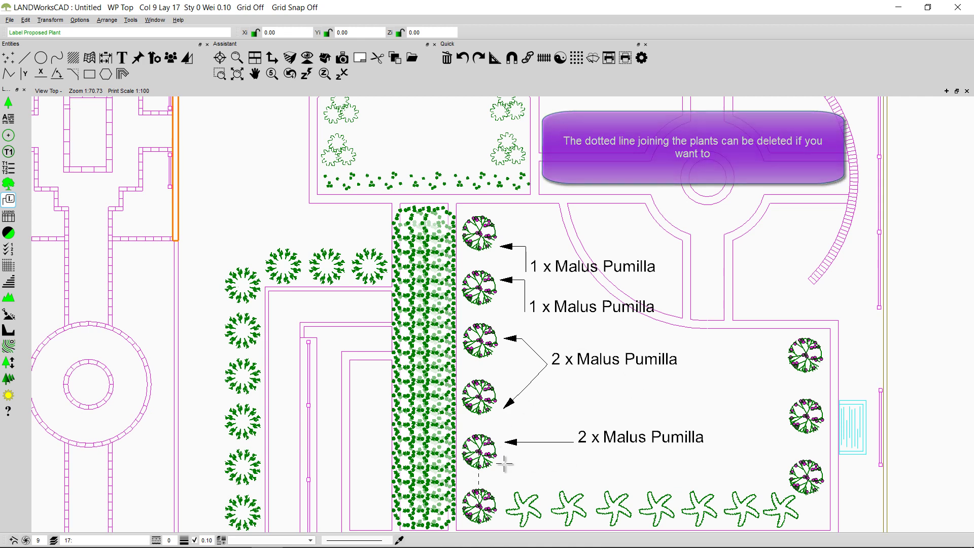
pyautogui.press('Escape')
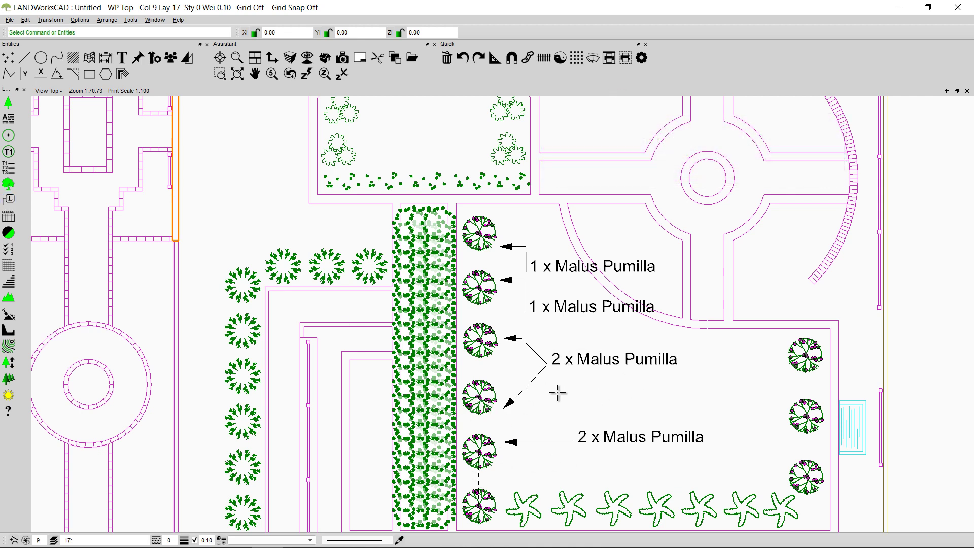
# - In the labelling options, set the label prefix to Auto Number and the suffix to None
pyautogui.click(11, 201)
pyautogui.rightClick(12, 200)
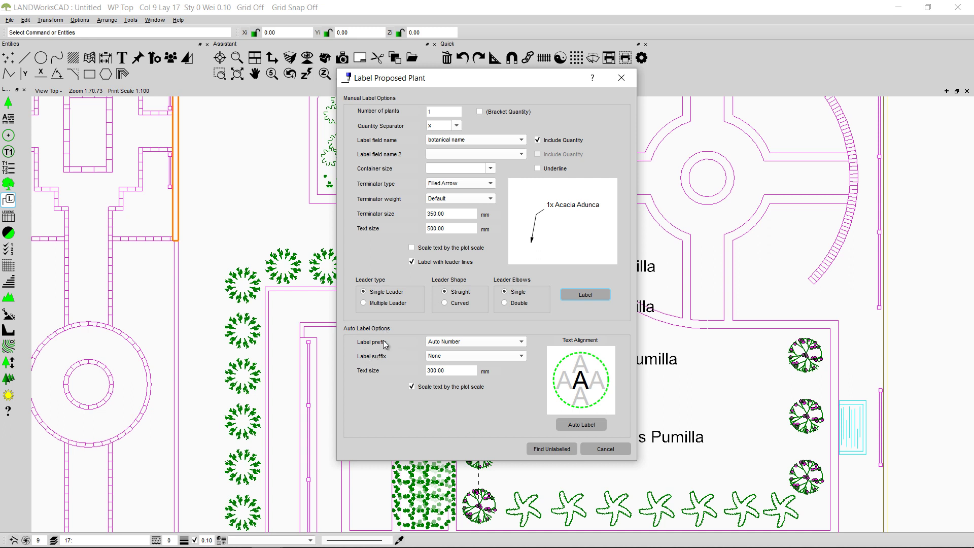
pyautogui.click(521, 341)
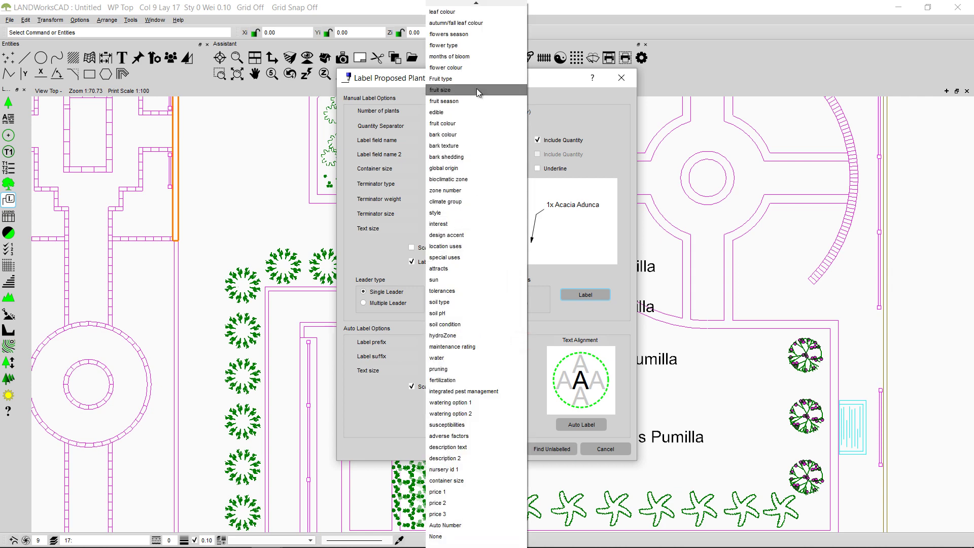
pyautogui.click(486, 526)
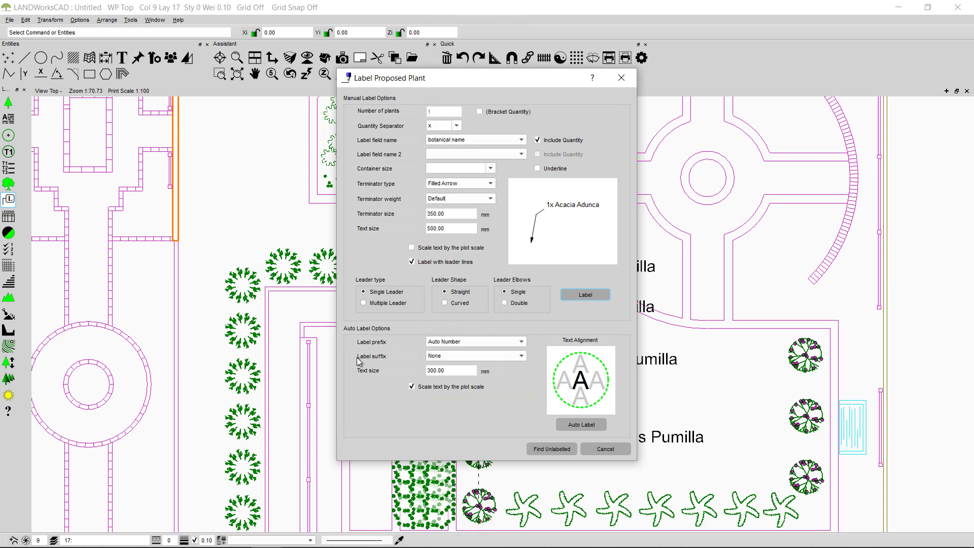
pyautogui.click(523, 355)
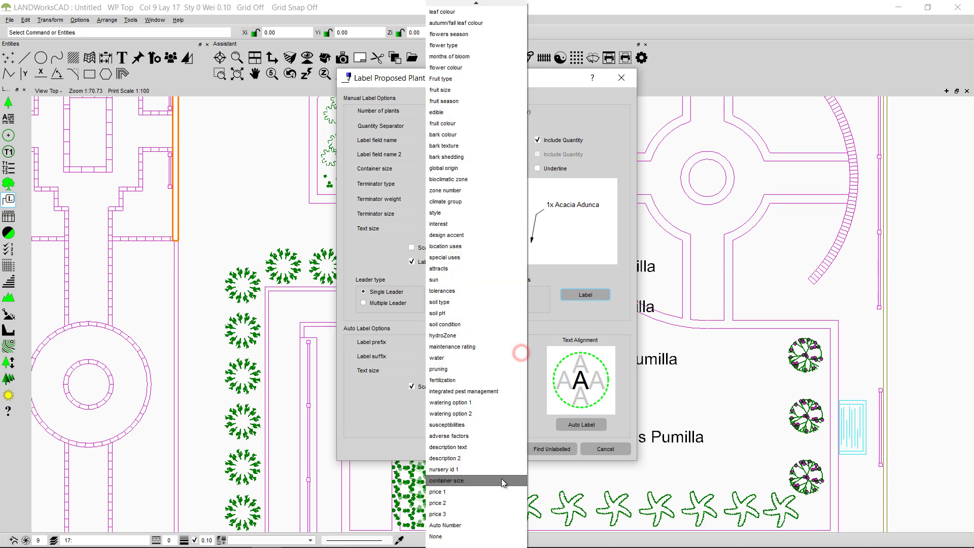
pyautogui.click(475, 537)
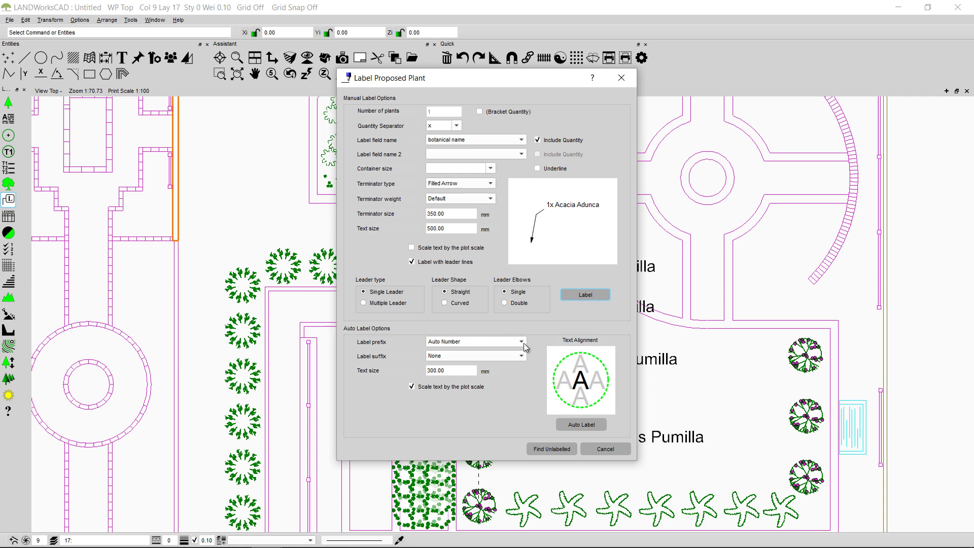
# - Auto-label the unlabelled plants with botanical-name prefixes, centre-aligned, with text not scaled by plot scale
pyautogui.click(524, 344)
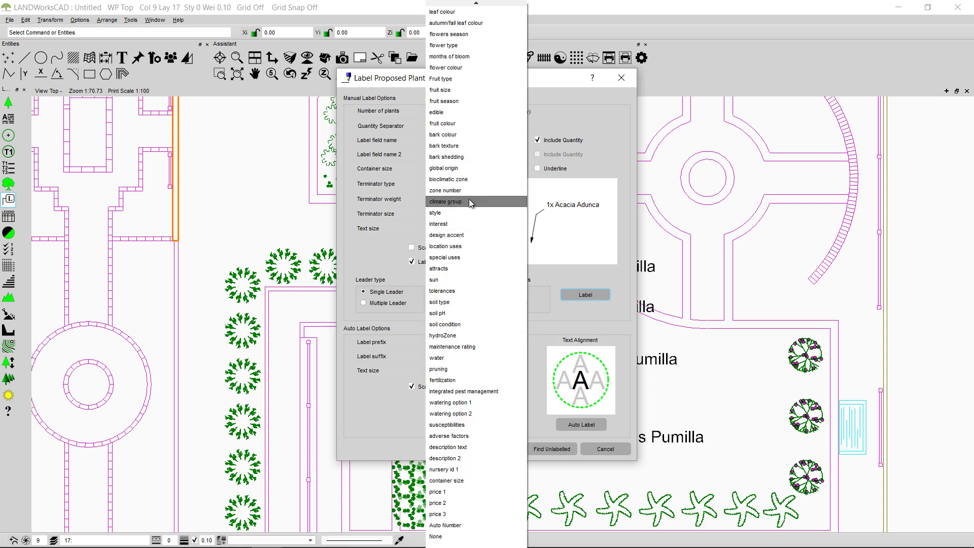
pyautogui.press('Home')
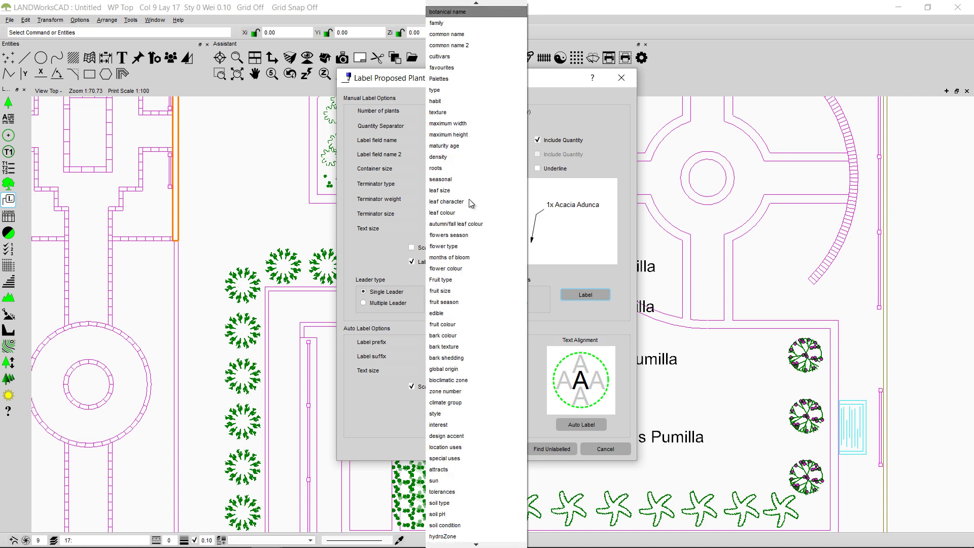
pyautogui.click(438, 15)
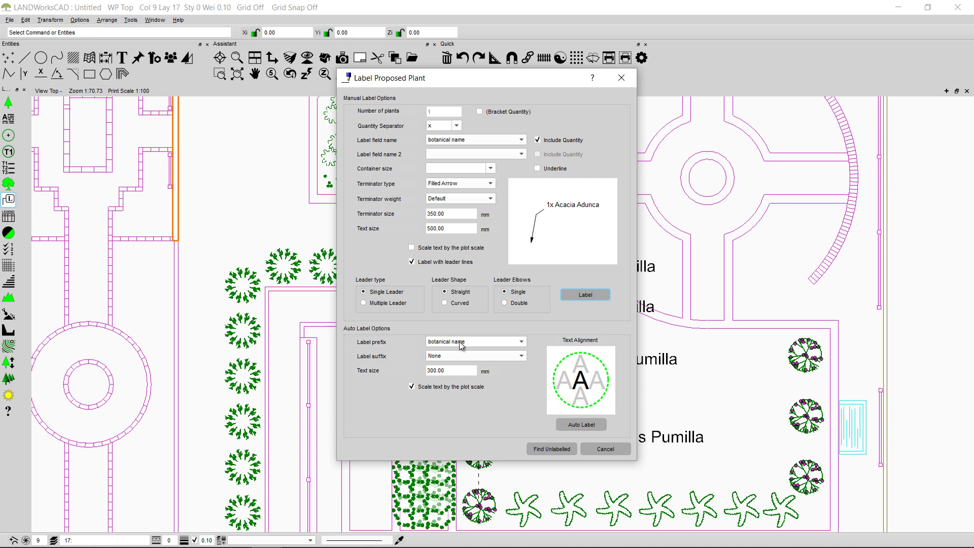
pyautogui.click(411, 387)
pyautogui.click(580, 360)
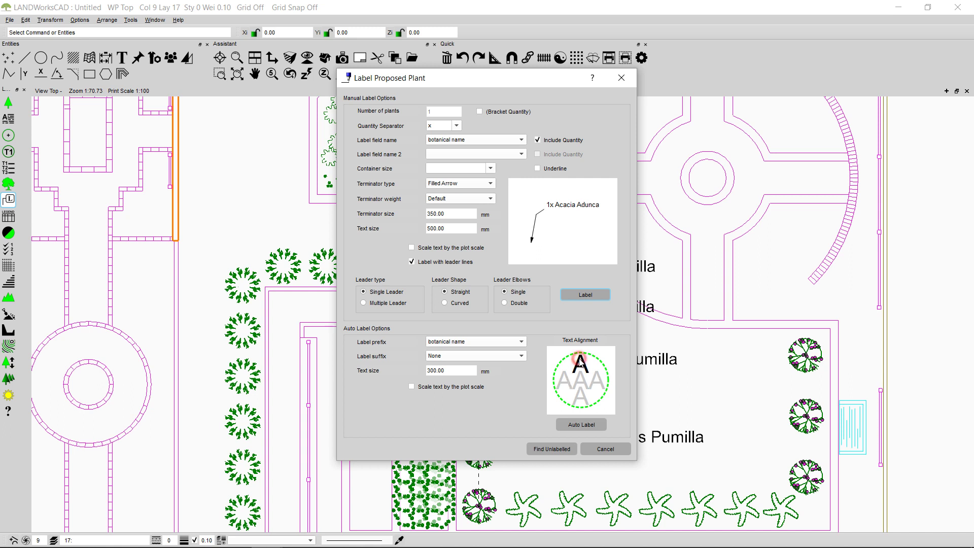
pyautogui.click(586, 400)
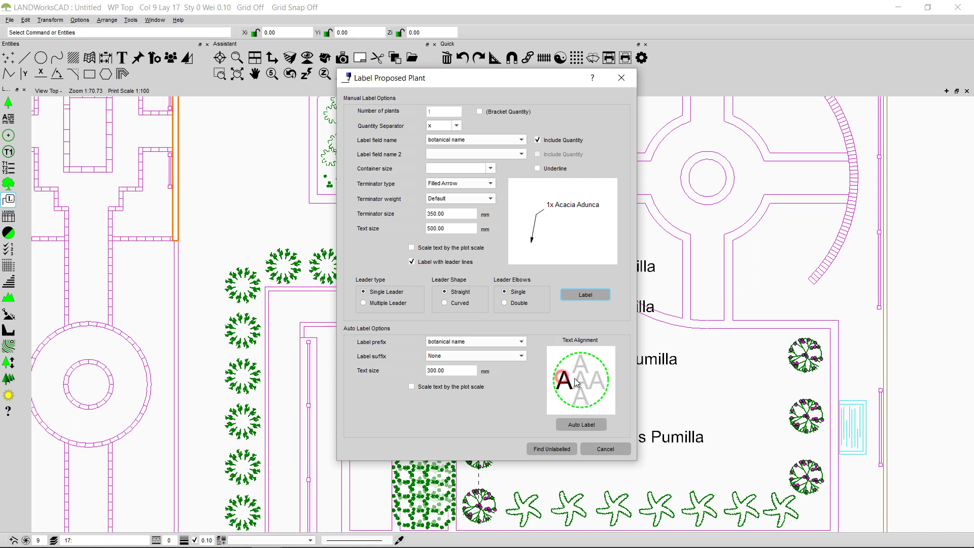
pyautogui.click(583, 383)
pyautogui.click(575, 422)
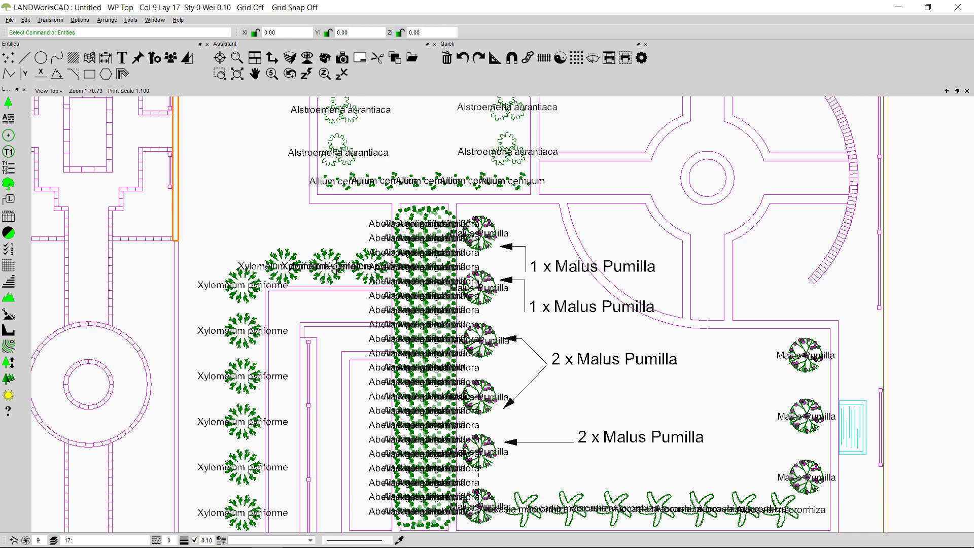
# - Auto-label the other plants using the Auto Number label prefix
pyautogui.click(8, 199)
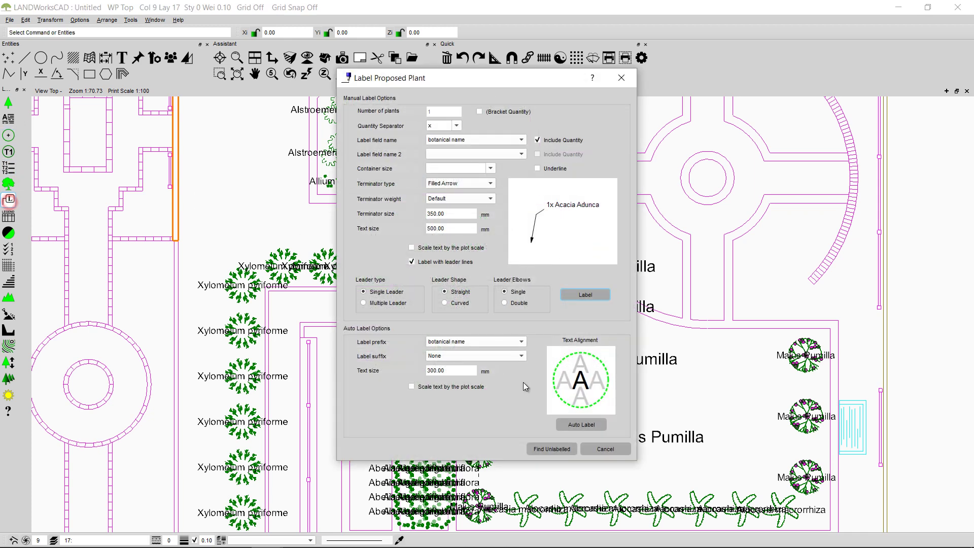
pyautogui.click(521, 341)
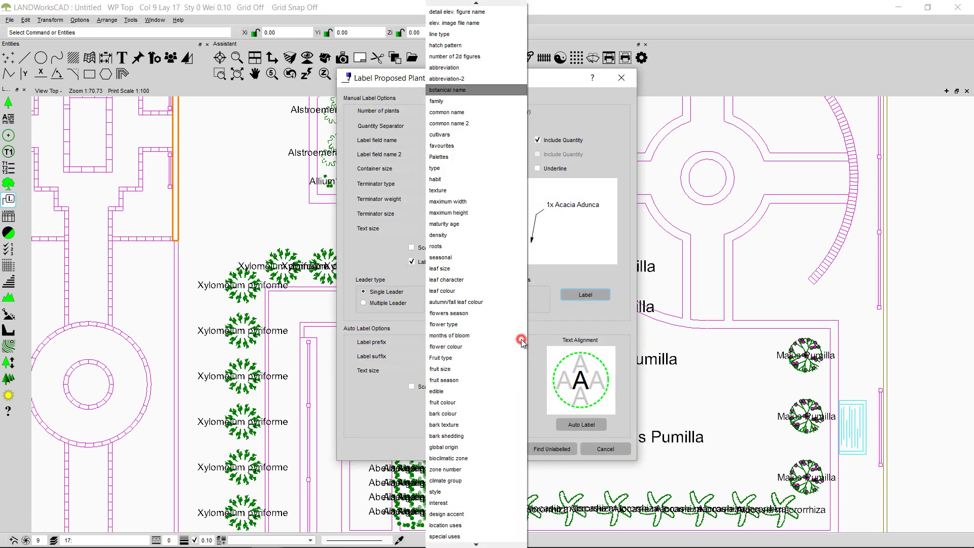
pyautogui.click(468, 523)
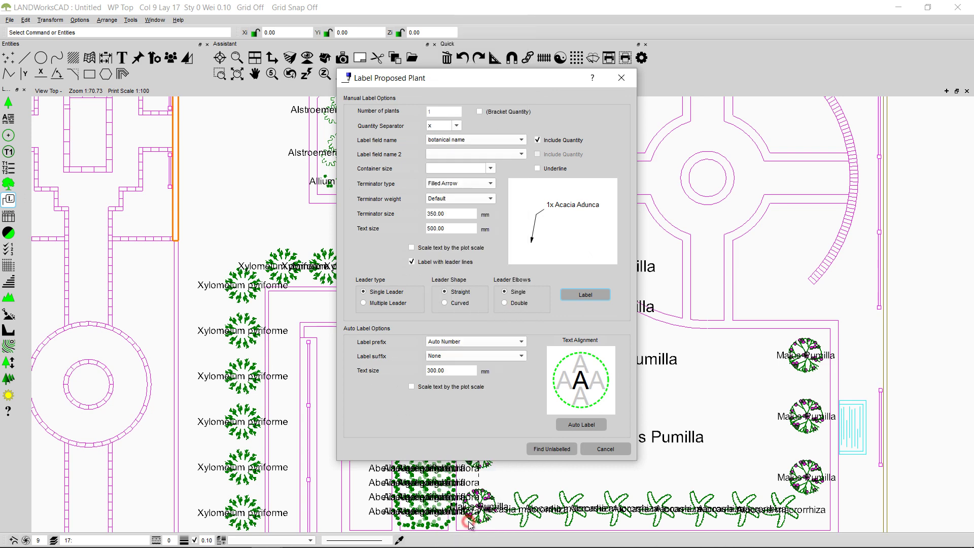
pyautogui.click(592, 425)
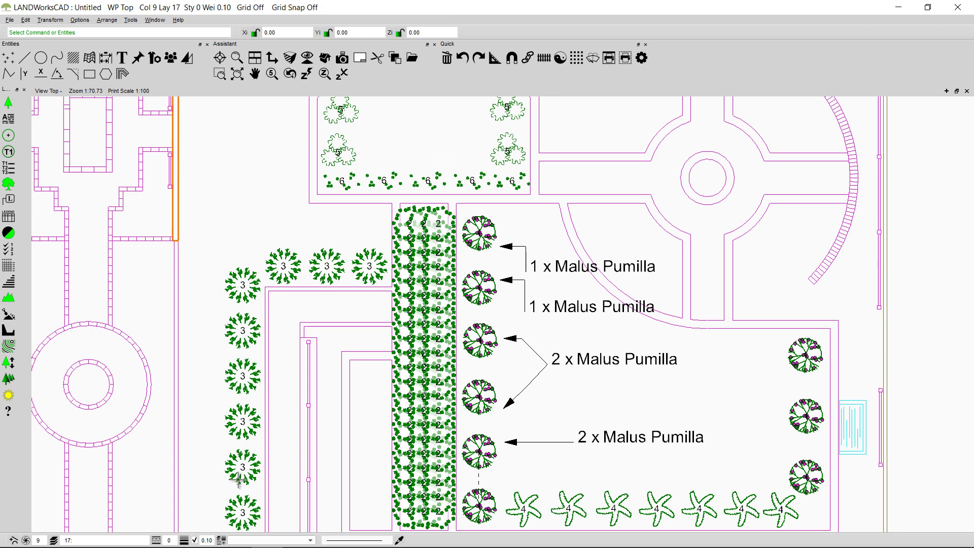
# - Pan the plan view and reactivate Label Proposed Plant
pyautogui.moveTo(238, 479); pyautogui.dragTo(277, 365, button='middle')
pyautogui.moveTo(435, 160); pyautogui.dragTo(462, 243, button='middle')
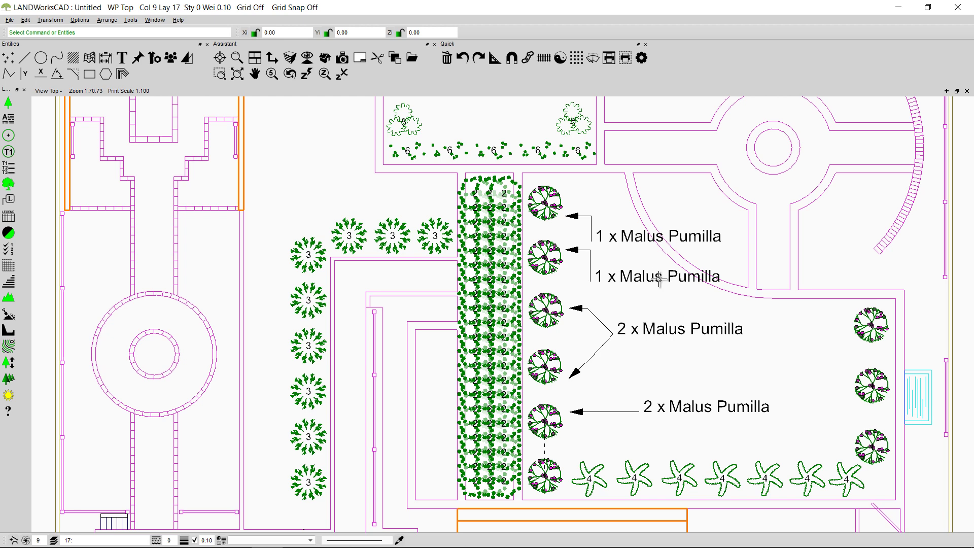
pyautogui.click(9, 199)
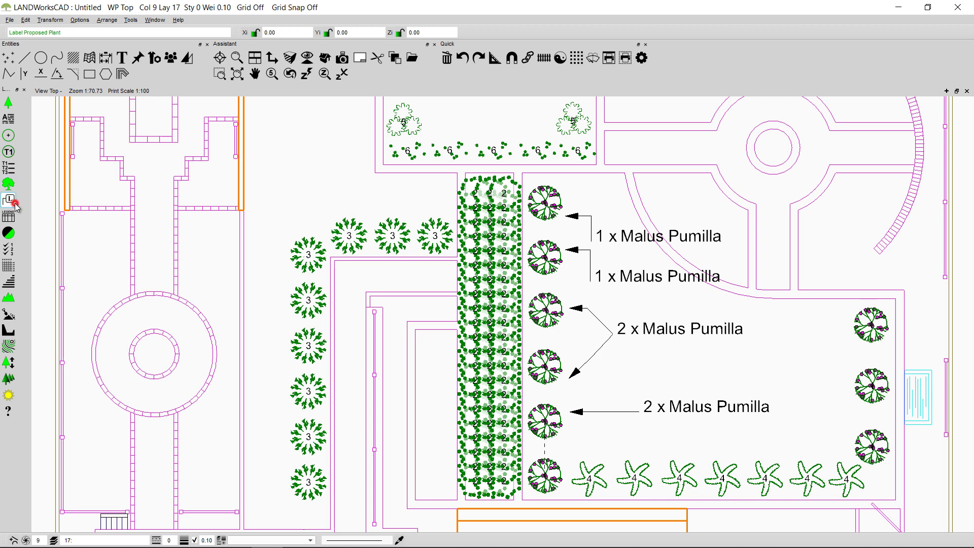